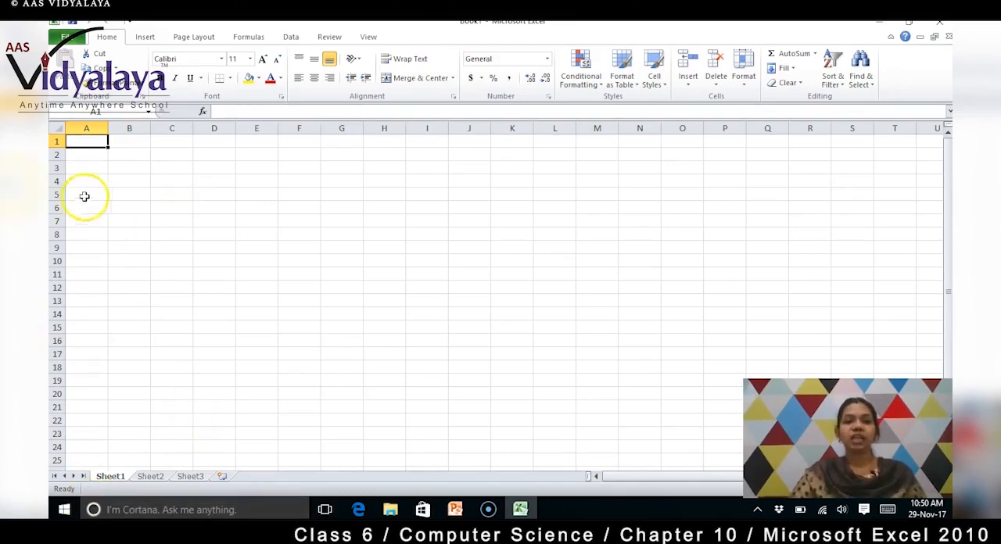
Step: Enter the title "Bill" in cell B1
{"action": "left_click", "coordinate": [134, 168]}
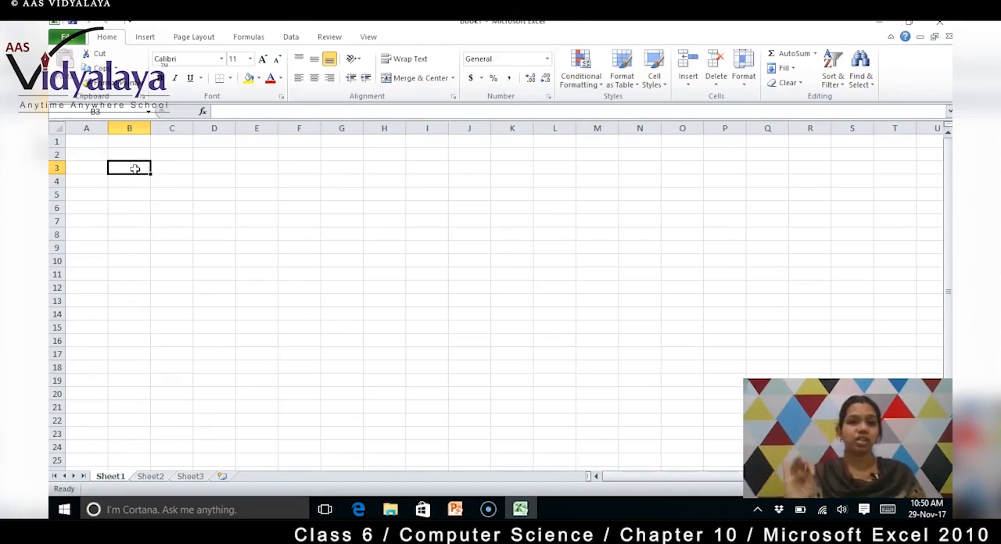
{"action": "key", "text": "Up"}
{"action": "key", "text": "Up"}
{"action": "type", "text": "Bill"}
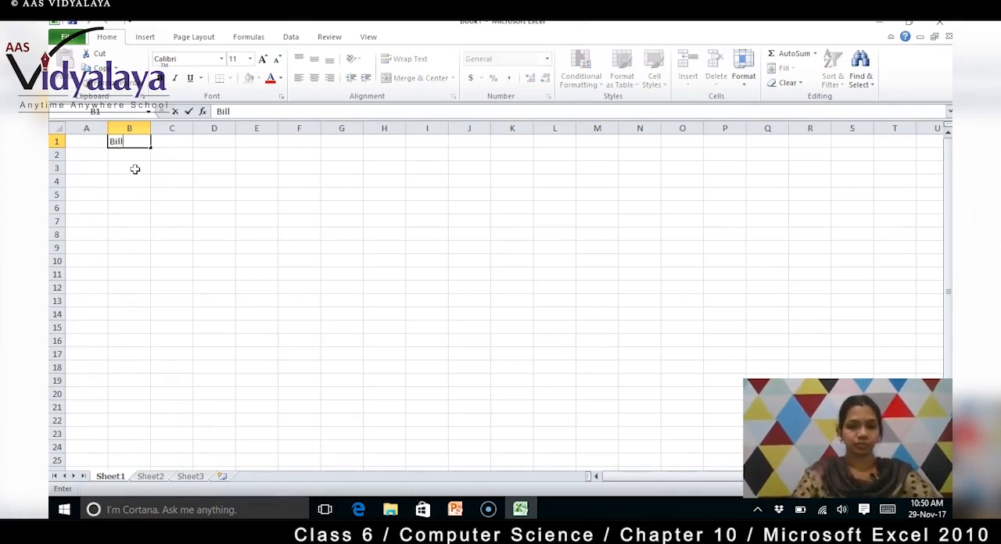
{"action": "key", "text": "Return"}
Step: Enter the headings "S.no" in A3 and "Product name" in B3, and widen column B to fit its heading
{"action": "left_click", "coordinate": [135, 169]}
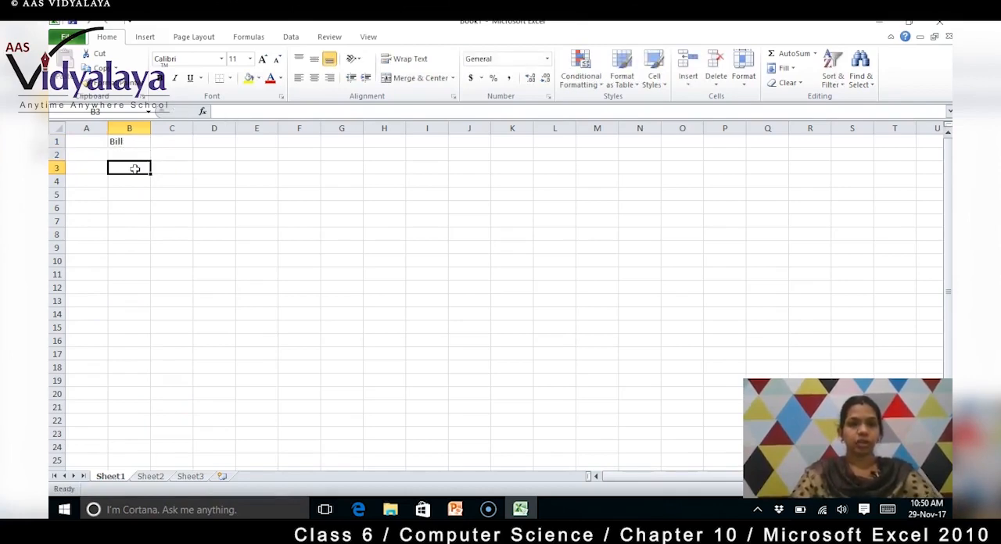
{"action": "key", "text": "Left"}
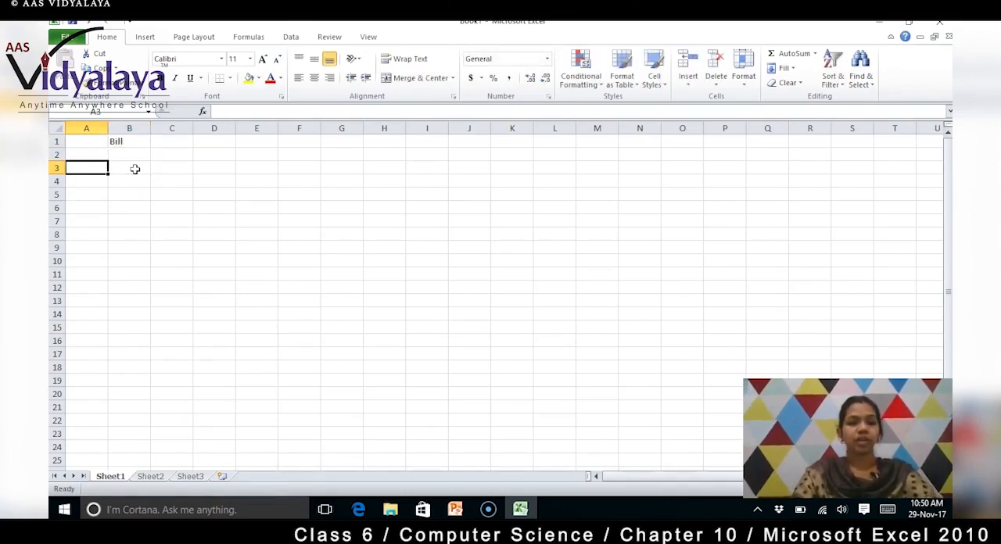
{"action": "type", "text": "S.no"}
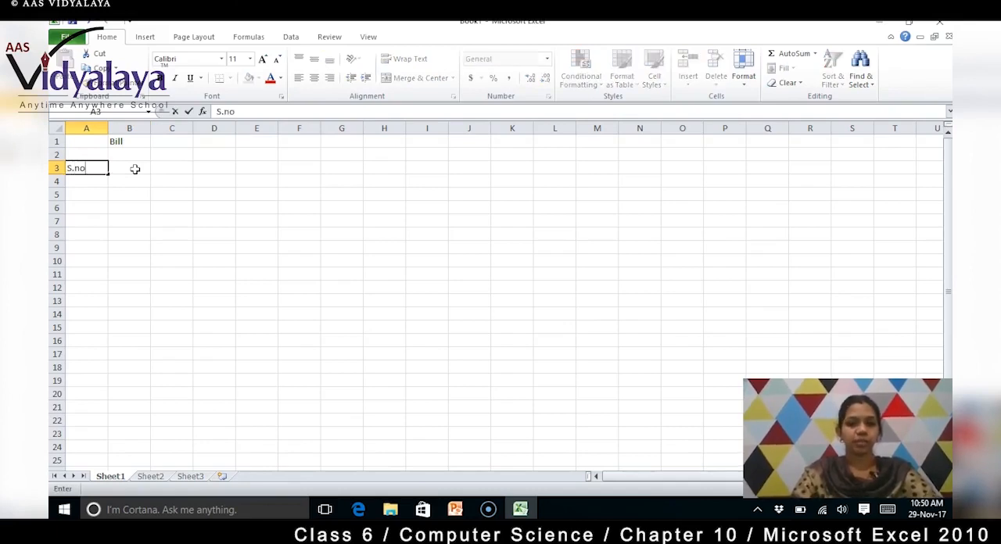
{"action": "left_click", "coordinate": [135, 169]}
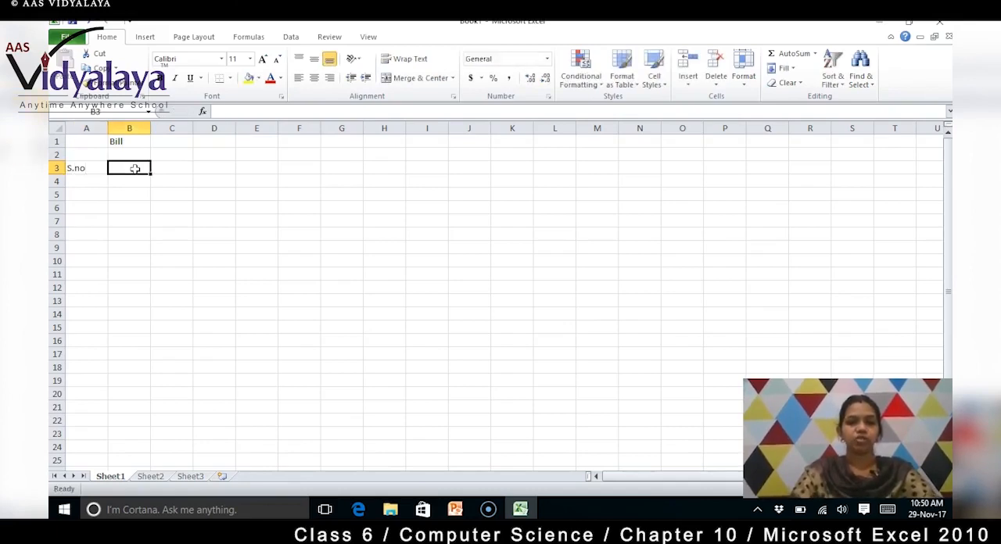
{"action": "type", "text": "Pro"}
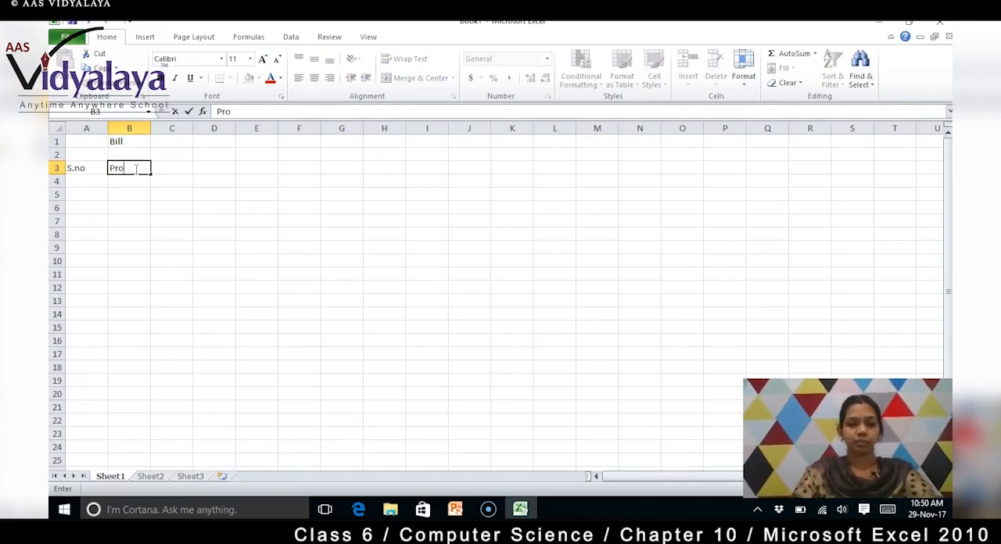
{"action": "type", "text": "duct name"}
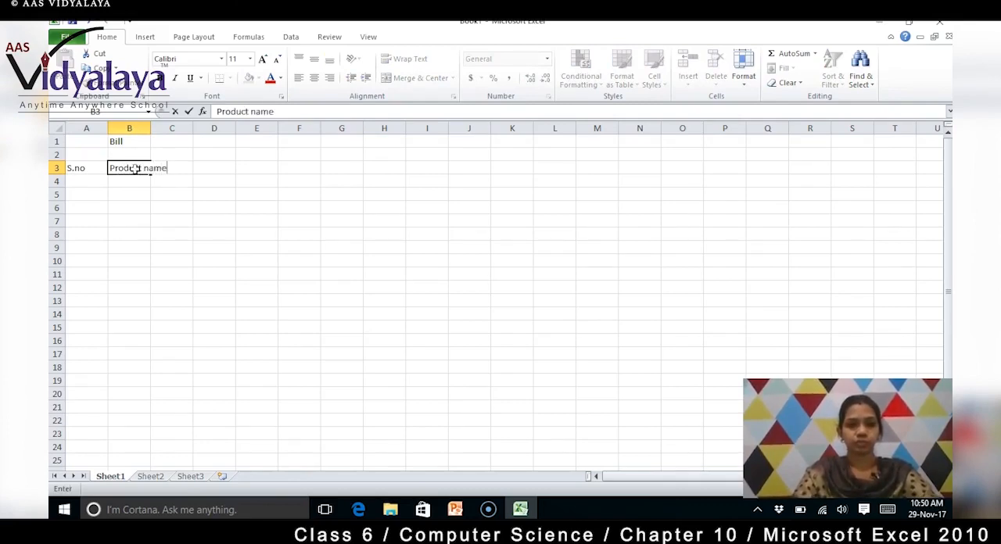
{"action": "key", "text": "Tab"}
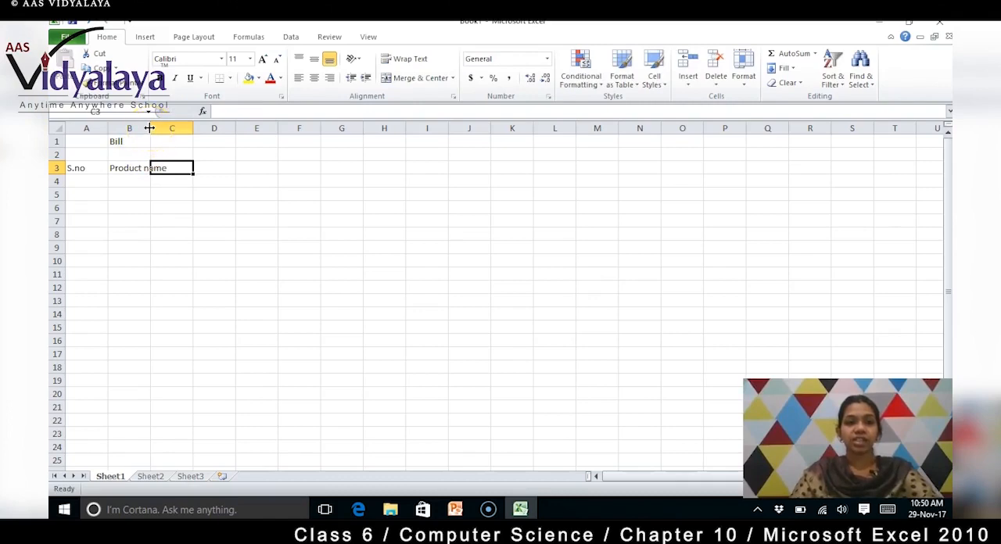
{"action": "left_click_drag", "start_coordinate": [150, 127], "coordinate": [173, 127]}
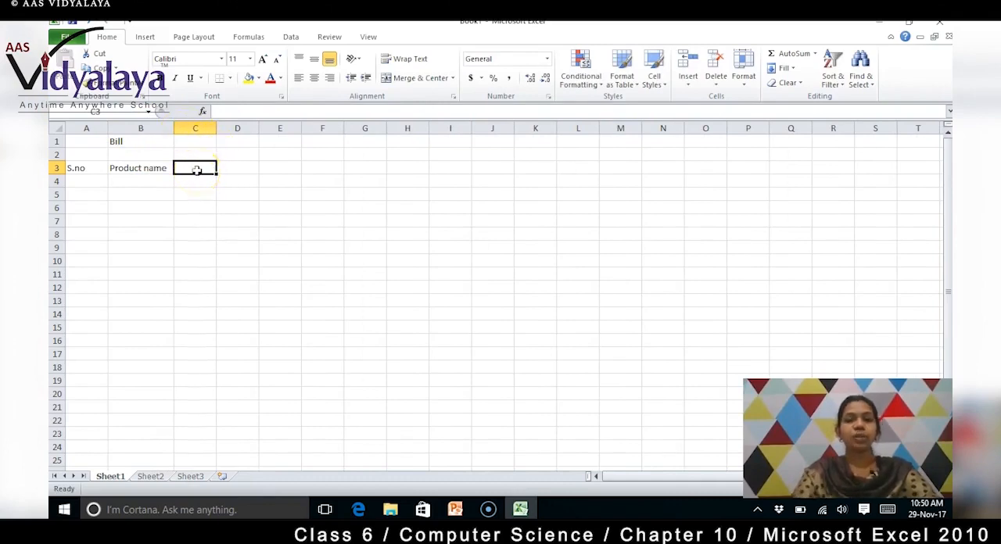
Step: Add the headings "Rate", "Qty" and "Price" in cells C3, D3 and E3
{"action": "type", "text": "Rate"}
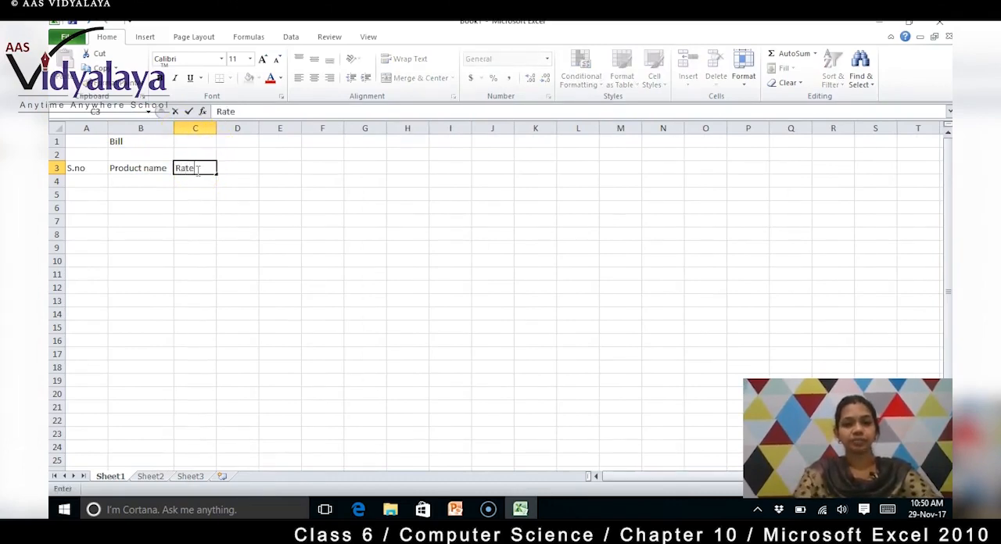
{"action": "key", "text": "Tab"}
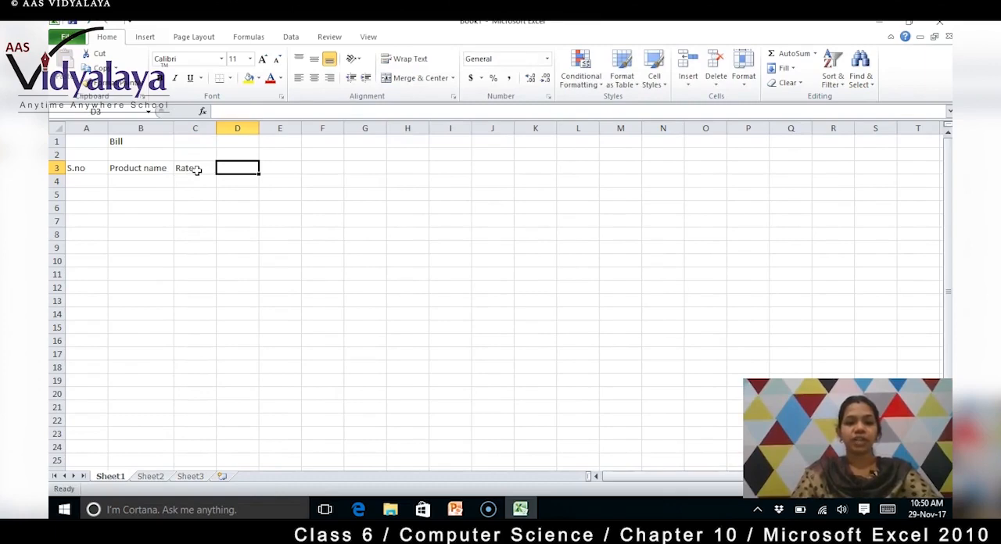
{"action": "type", "text": "Qty"}
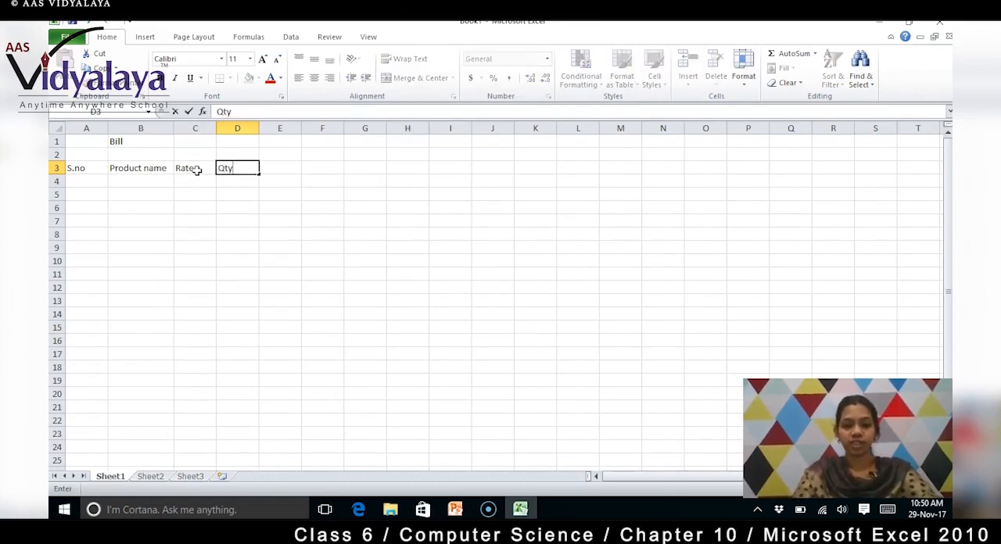
{"action": "key", "text": "Tab"}
{"action": "type", "text": "Price"}
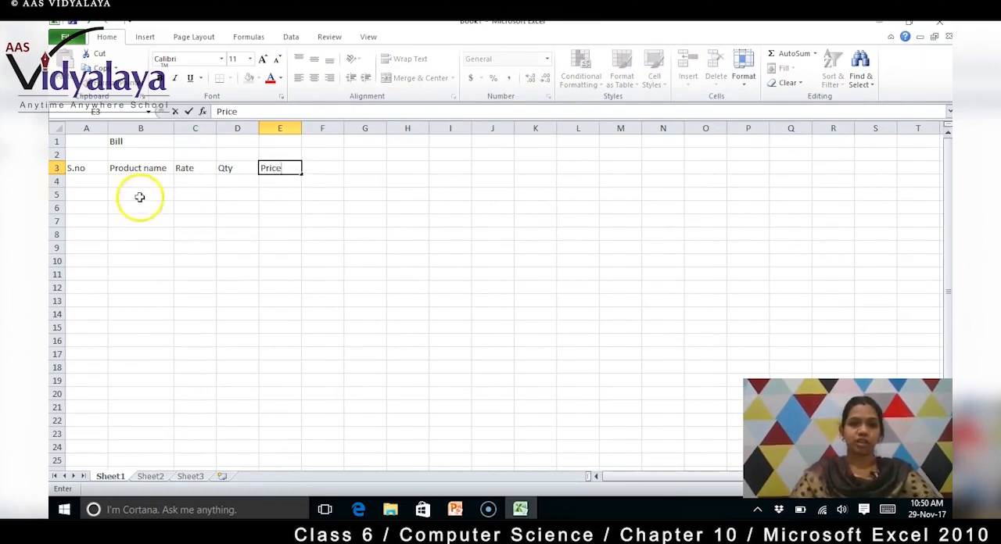
Step: Fill row 4 with serial number 1, product Toothbrush, rate 20 and quantity 3
{"action": "left_click", "coordinate": [91, 183]}
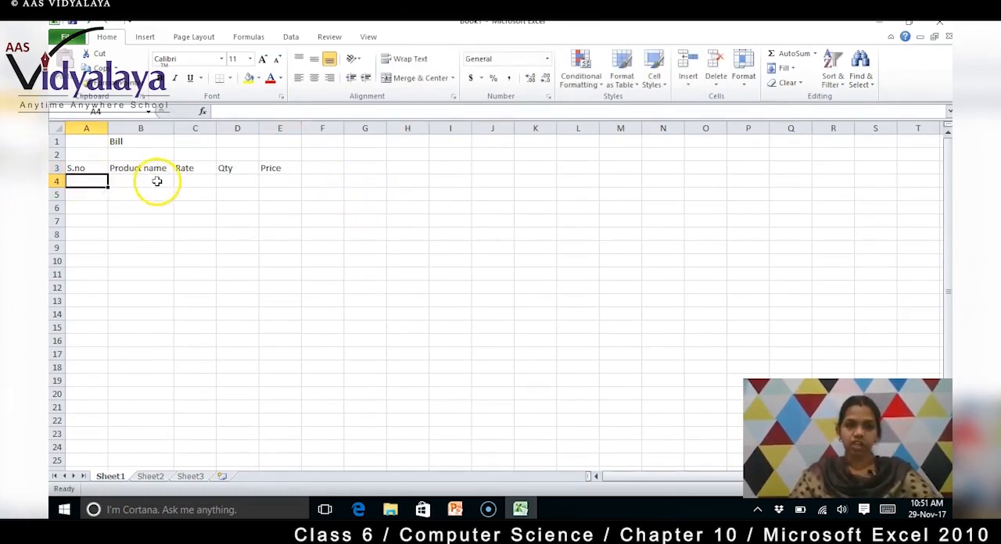
{"action": "type", "text": "1."}
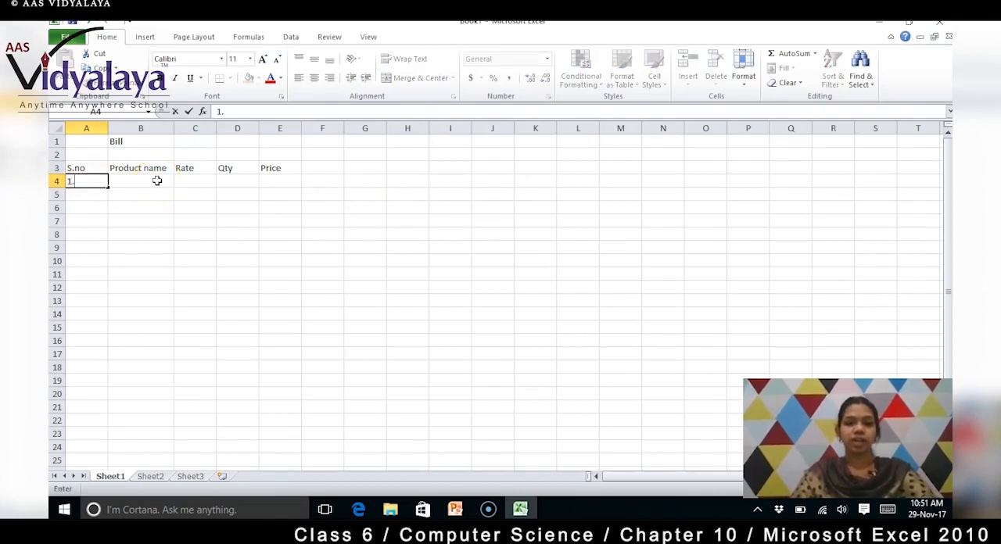
{"action": "left_click", "coordinate": [157, 181]}
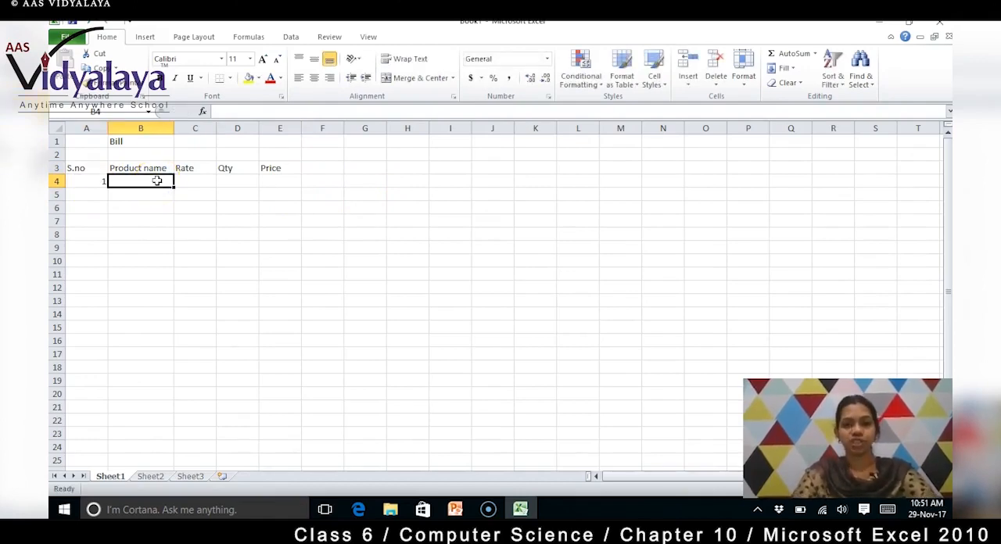
{"action": "type", "text": "To"}
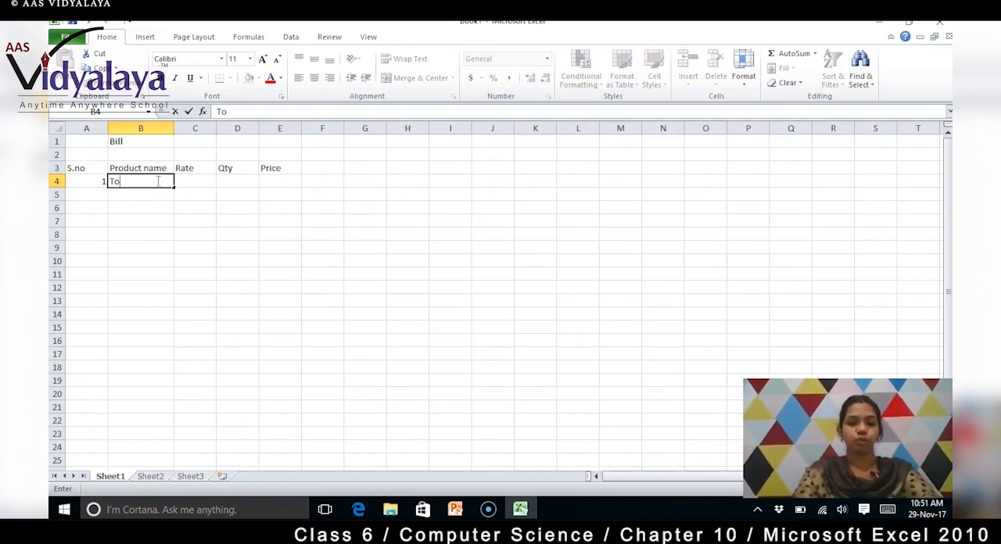
{"action": "type", "text": "othbrush"}
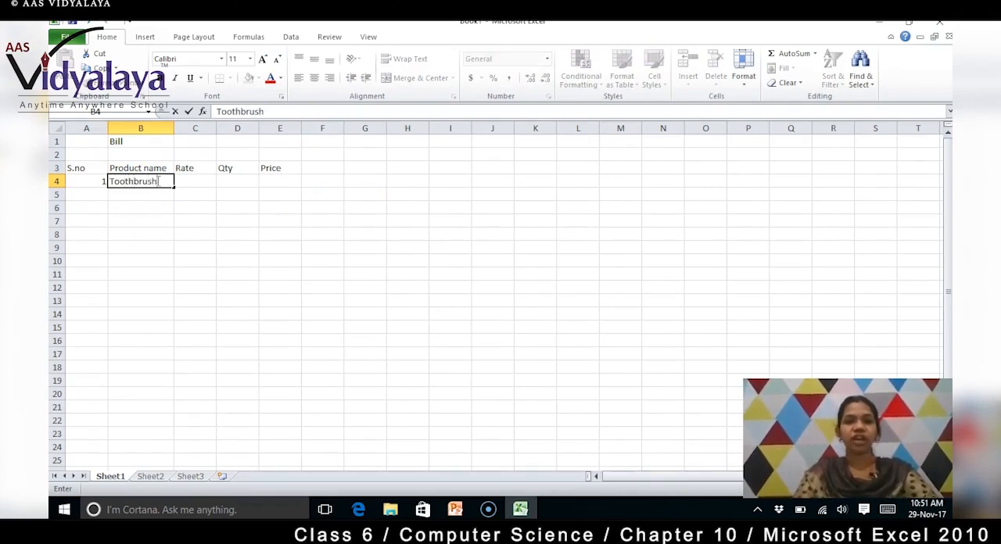
{"action": "key", "text": "Tab"}
{"action": "type", "text": "20"}
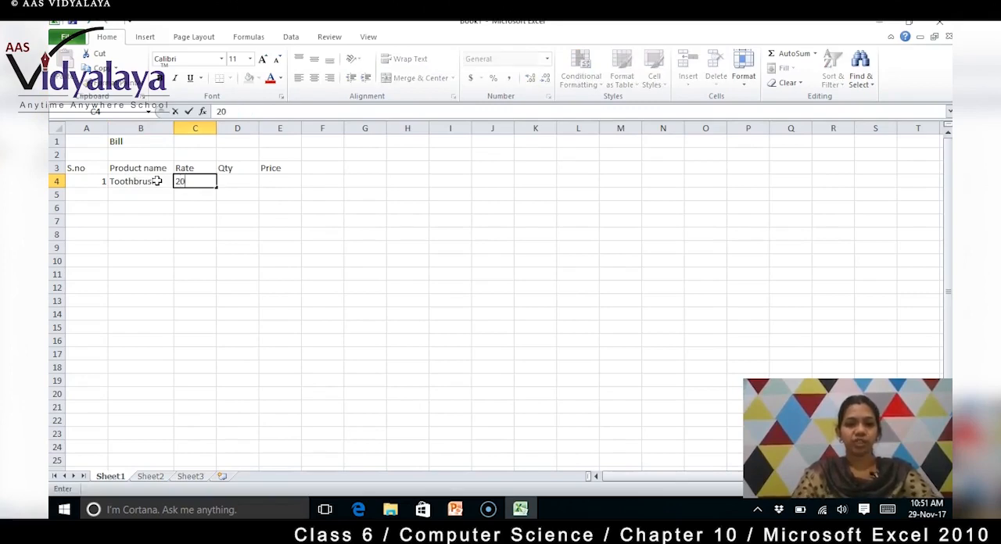
{"action": "key", "text": "Tab"}
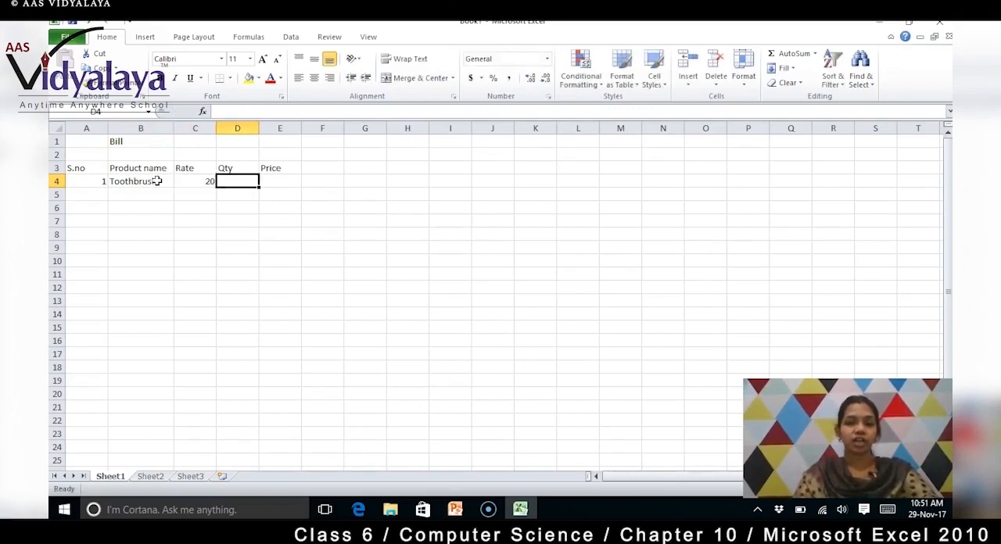
{"action": "type", "text": "3"}
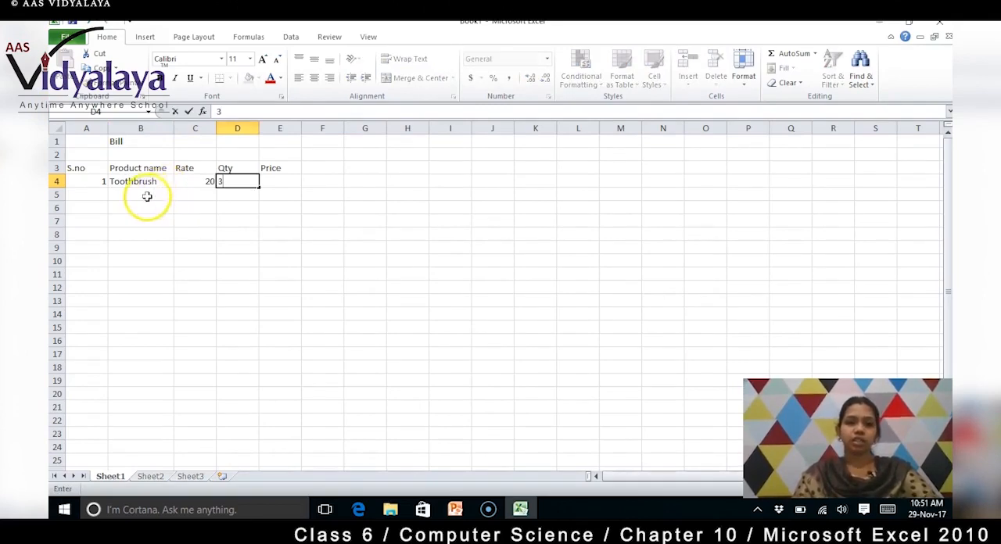
{"action": "left_click", "coordinate": [138, 195]}
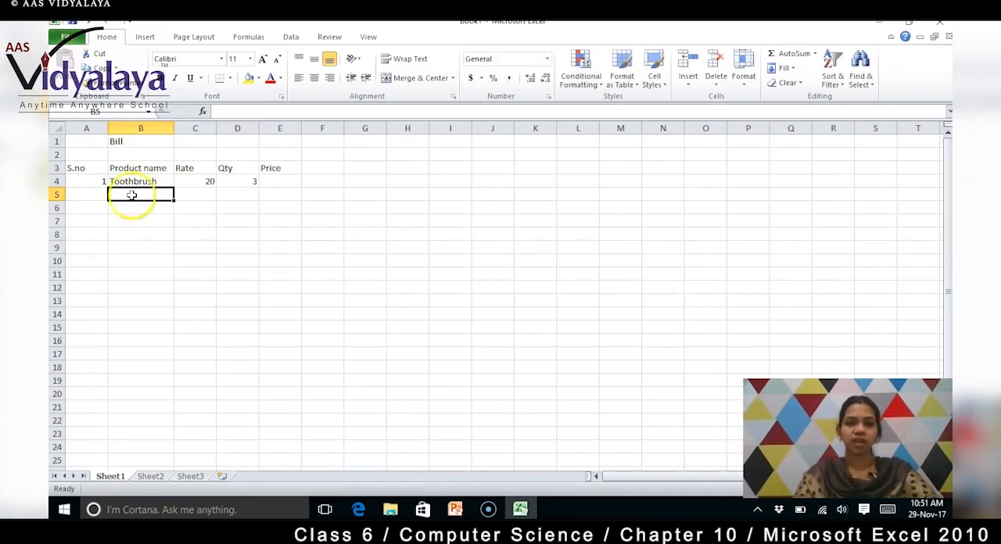
Step: Fill row 5 with serial number 2, product Toothpaste, rate 50 and quantity 1
{"action": "left_click", "coordinate": [98, 195]}
{"action": "type", "text": "2"}
{"action": "key", "text": "Tab"}
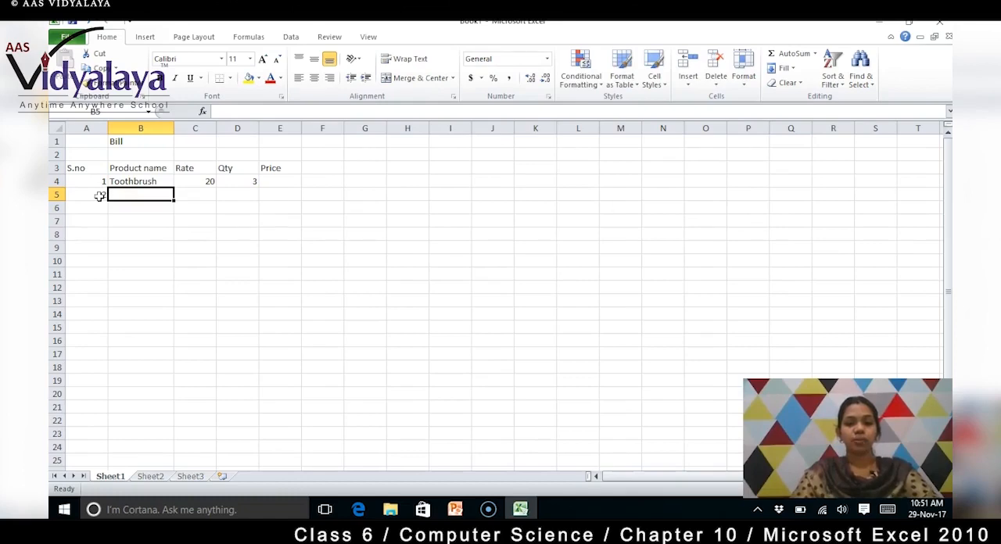
{"action": "type", "text": "Toot"}
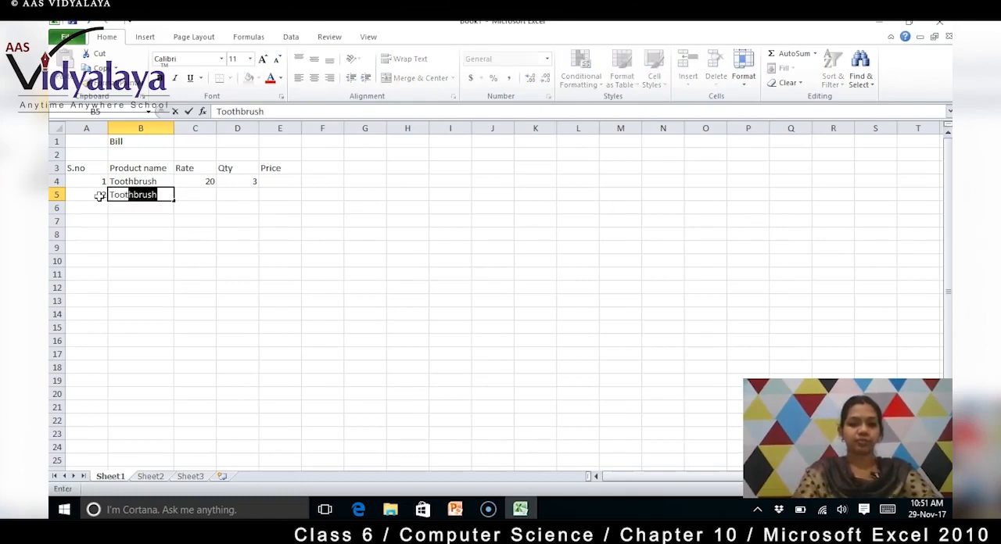
{"action": "type", "text": "hpaste"}
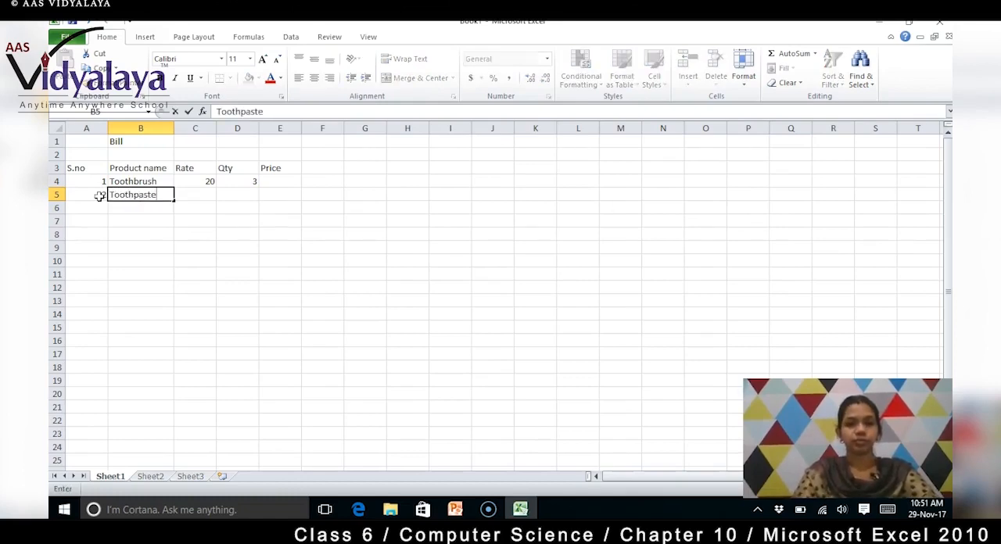
{"action": "key", "text": "Tab"}
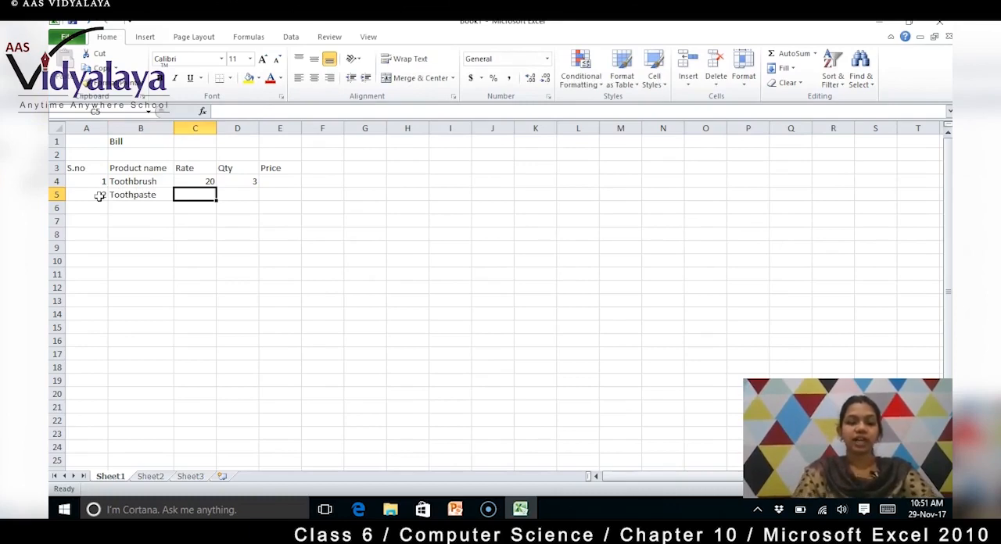
{"action": "type", "text": "50"}
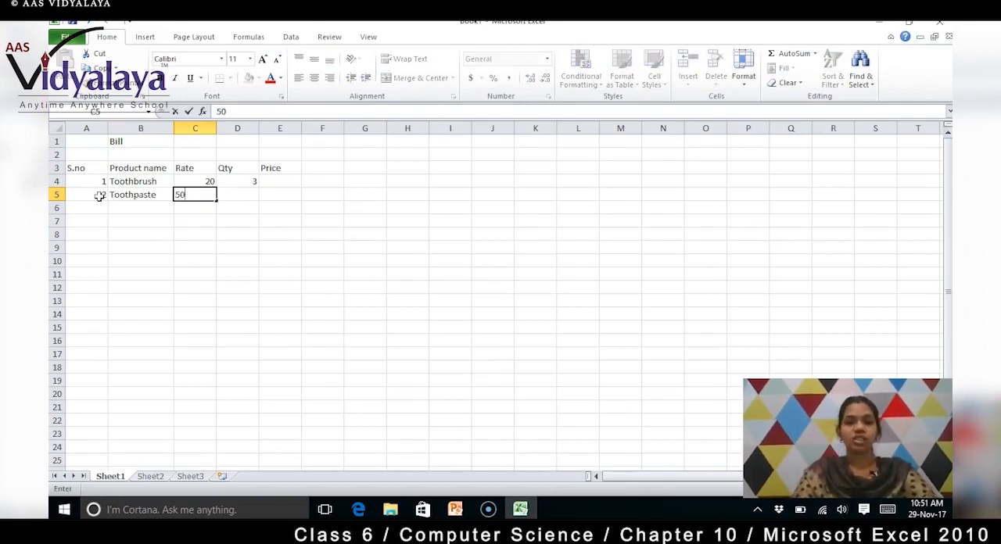
{"action": "key", "text": "Tab"}
{"action": "type", "text": "1"}
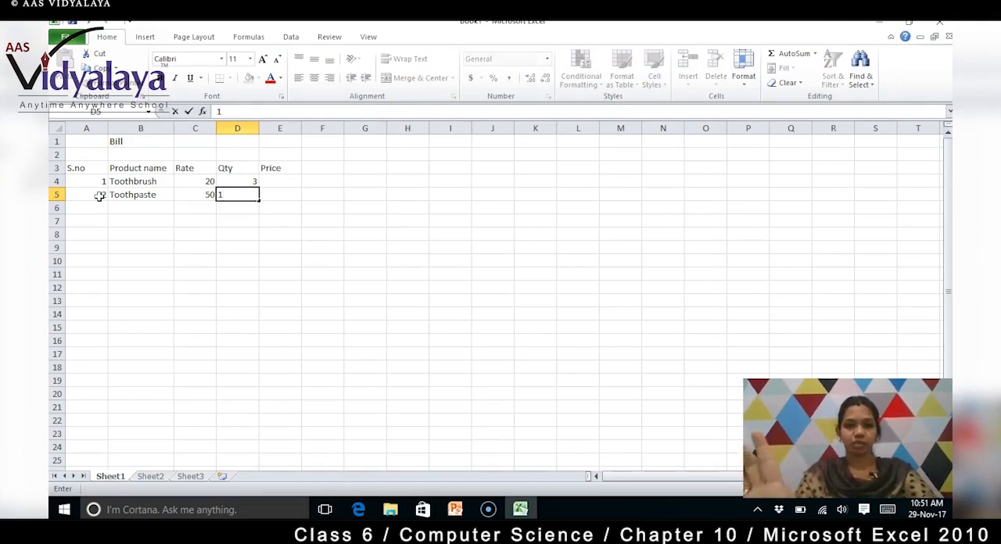
{"action": "key", "text": "Return"}
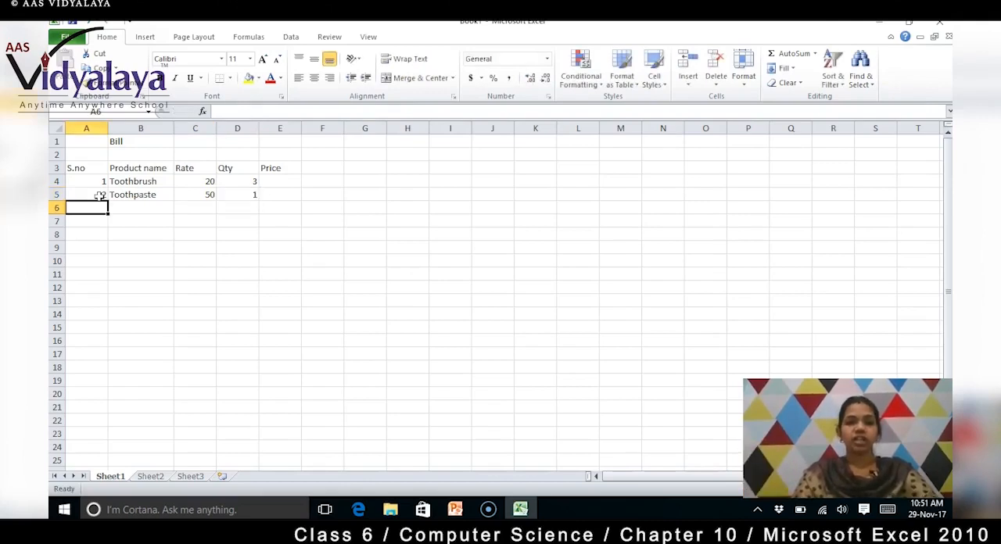
Step: Fill row 6 with serial number 3, product Soap, rate 40 and quantity 4
{"action": "type", "text": "3"}
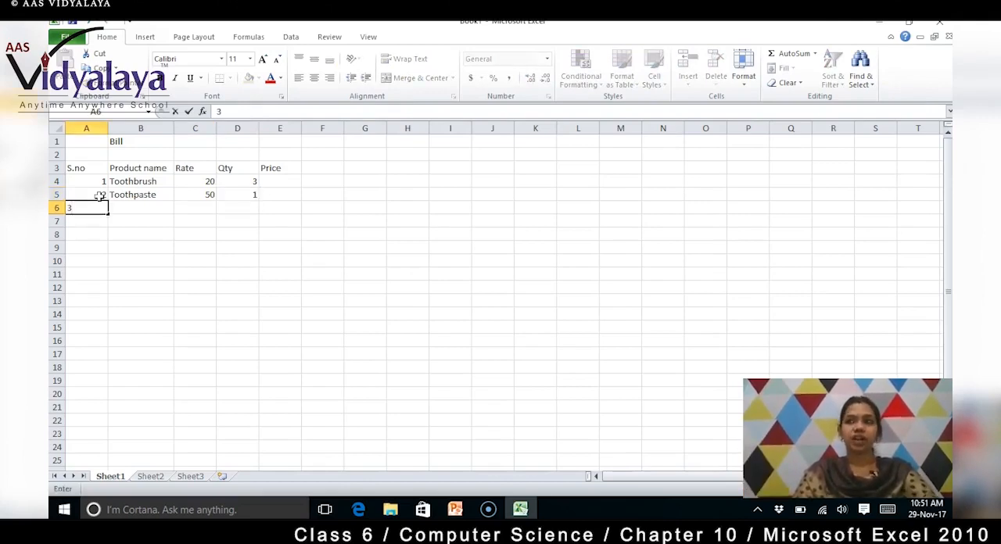
{"action": "key", "text": "Tab"}
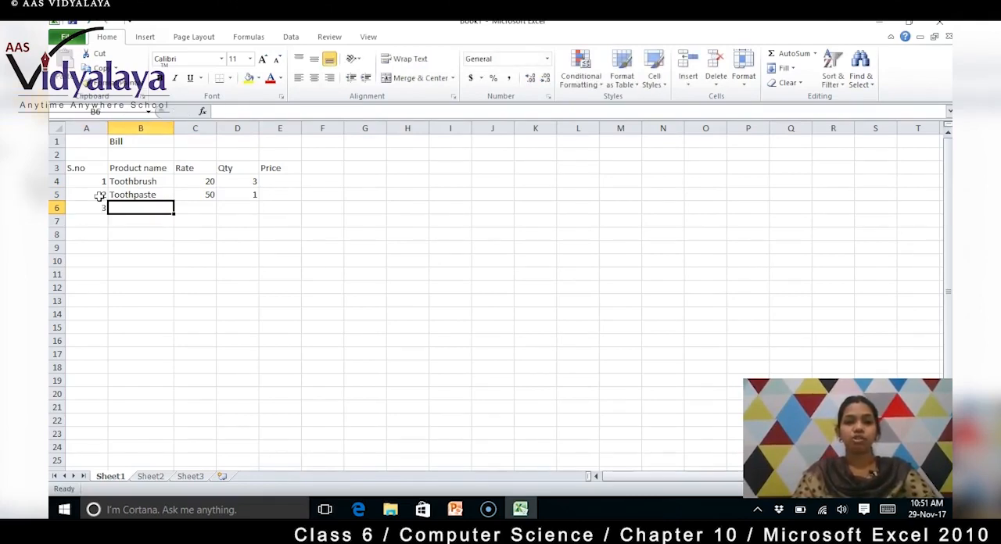
{"action": "type", "text": "Soap"}
{"action": "key", "text": "Tab"}
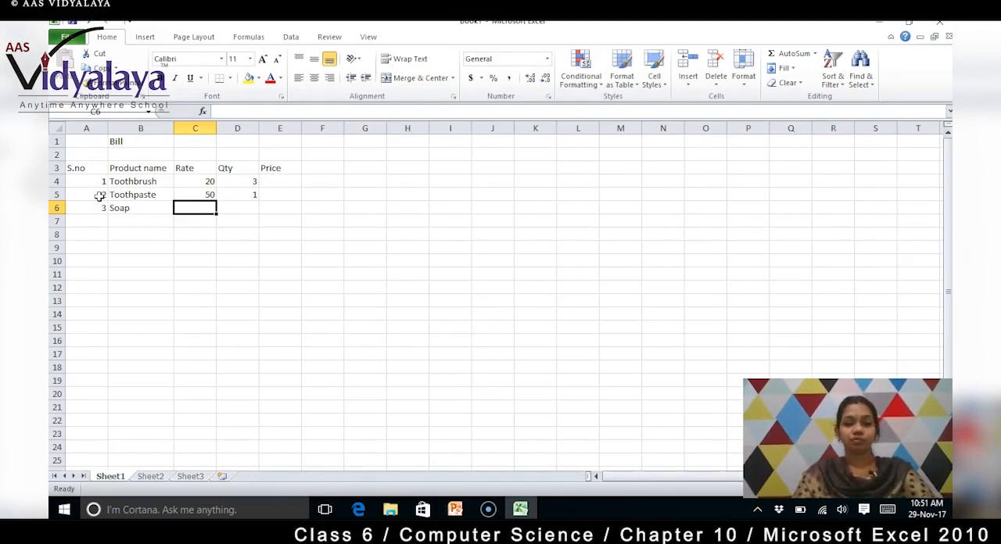
{"action": "type", "text": "40"}
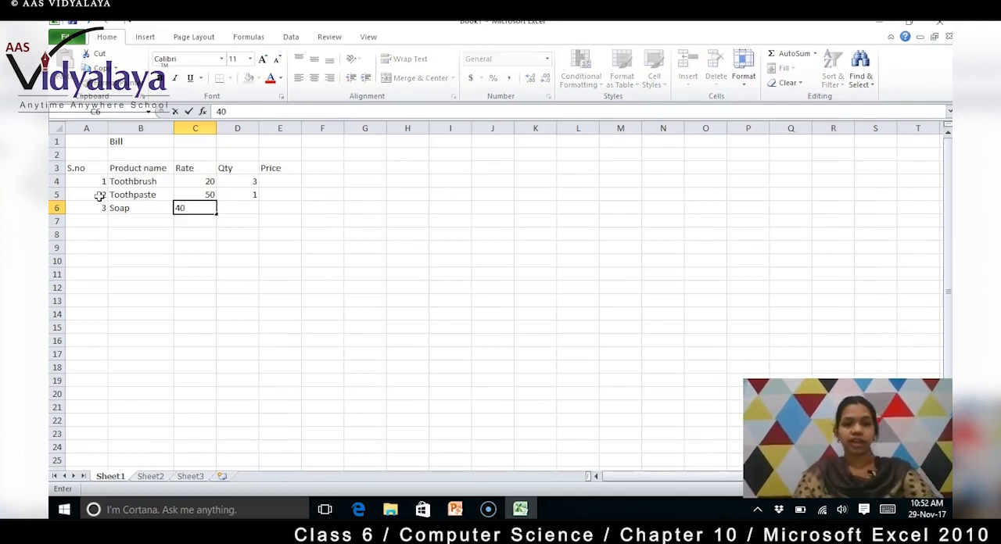
{"action": "key", "text": "Tab"}
{"action": "type", "text": "4"}
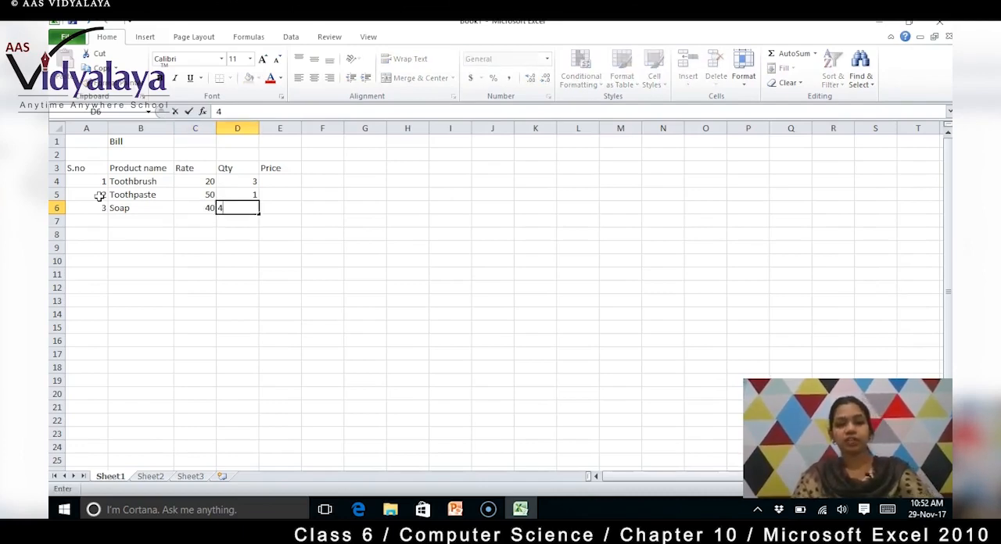
Step: Calculate the Toothbrush price in E4 with the formula =20*3
{"action": "left_click", "coordinate": [298, 211]}
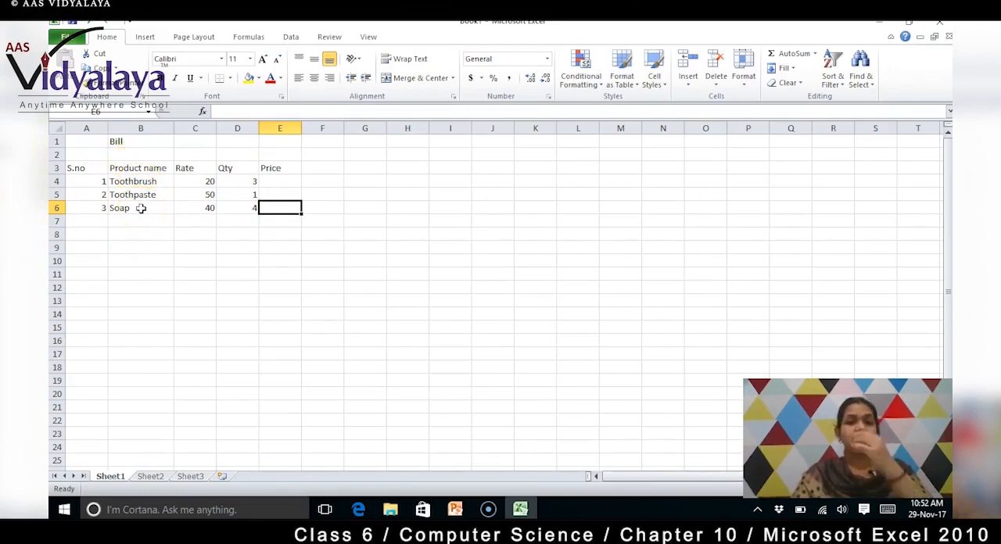
{"action": "left_click", "coordinate": [281, 181]}
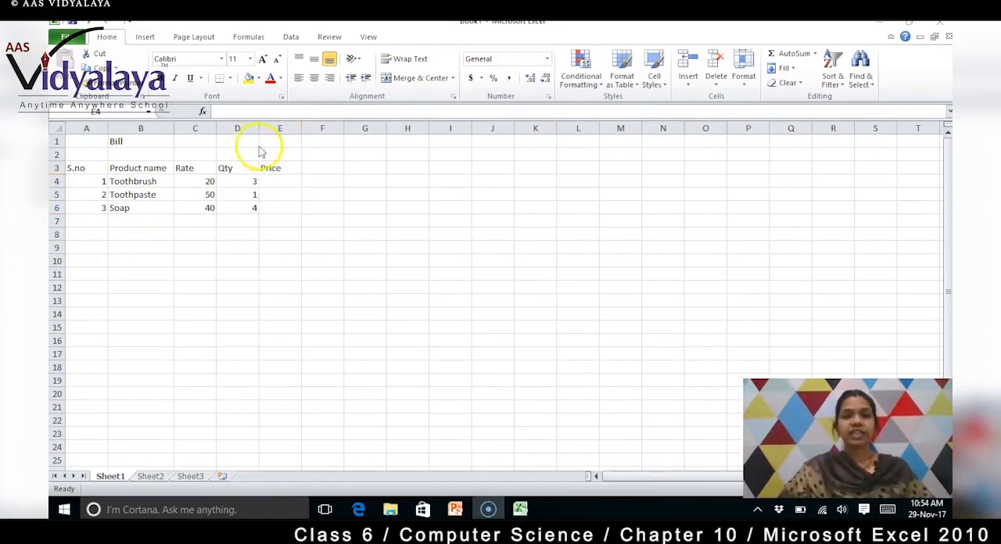
{"action": "left_click", "coordinate": [275, 179]}
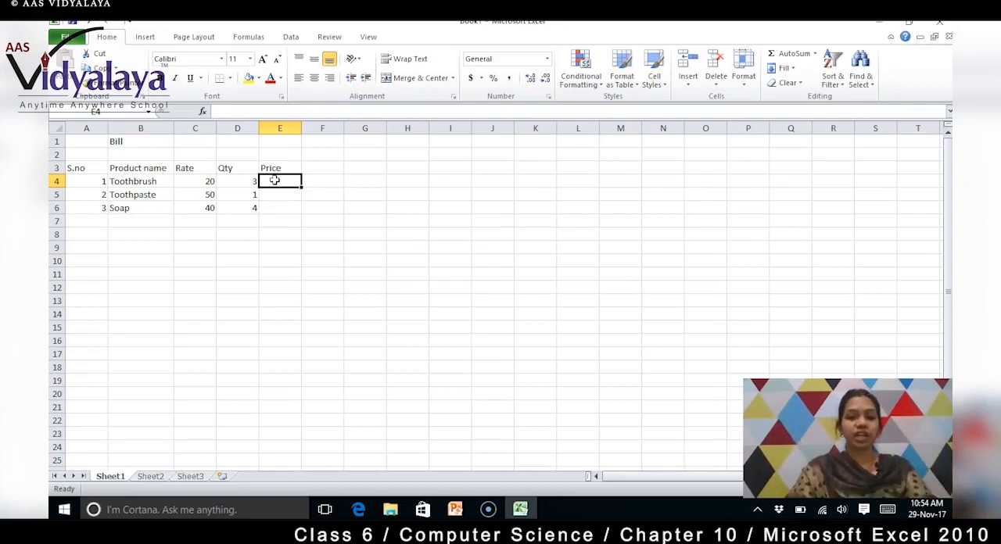
{"action": "type", "text": "="}
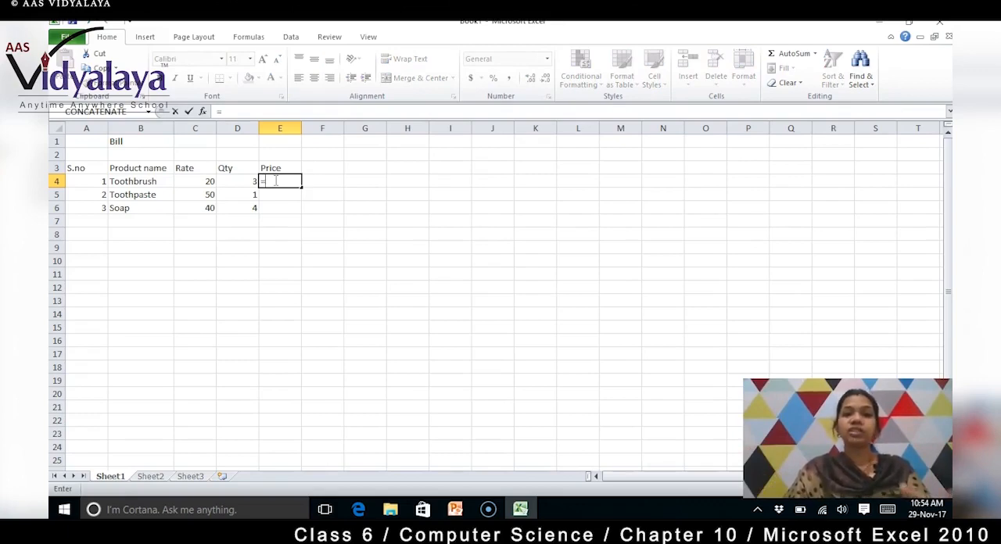
{"action": "type", "text": "20"}
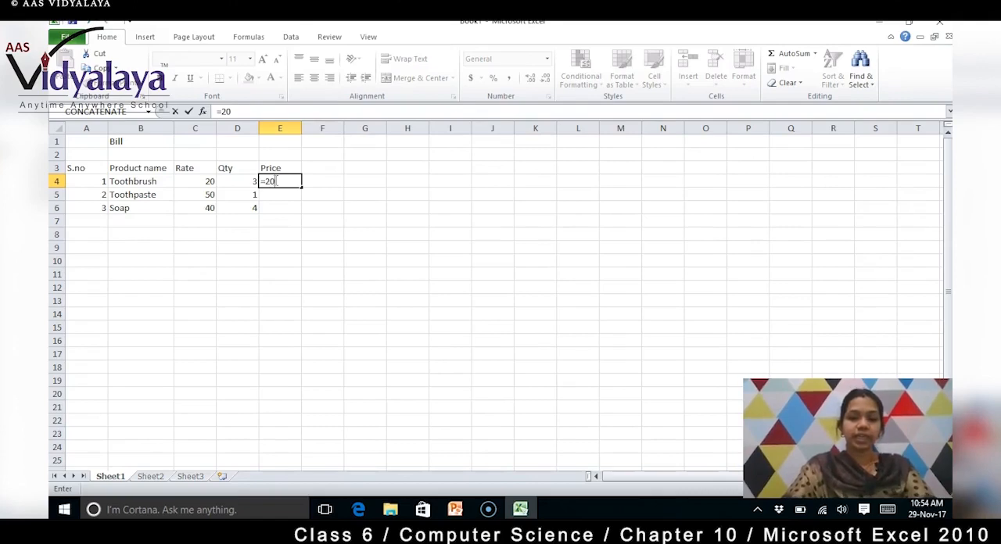
{"action": "type", "text": "*"}
{"action": "type", "text": "3"}
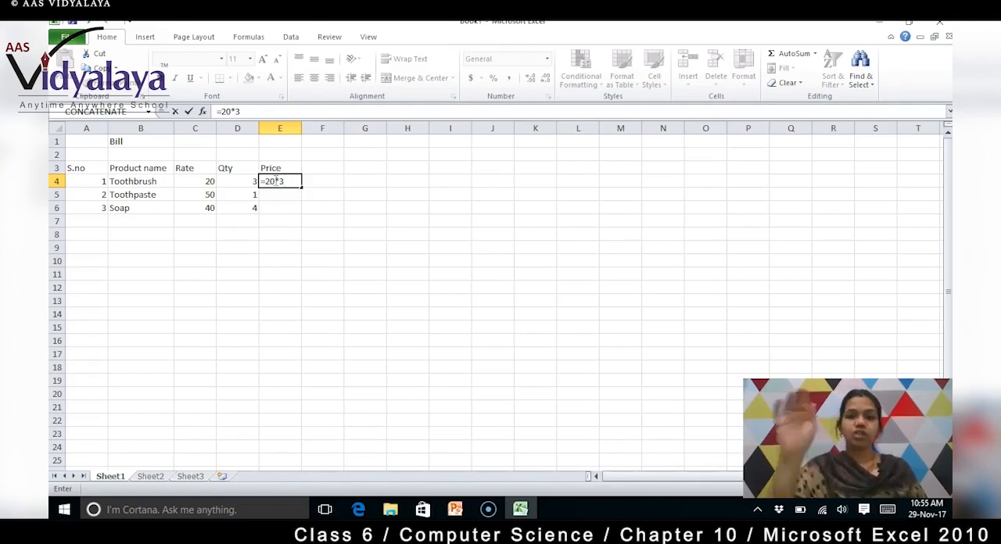
{"action": "key", "text": "Return"}
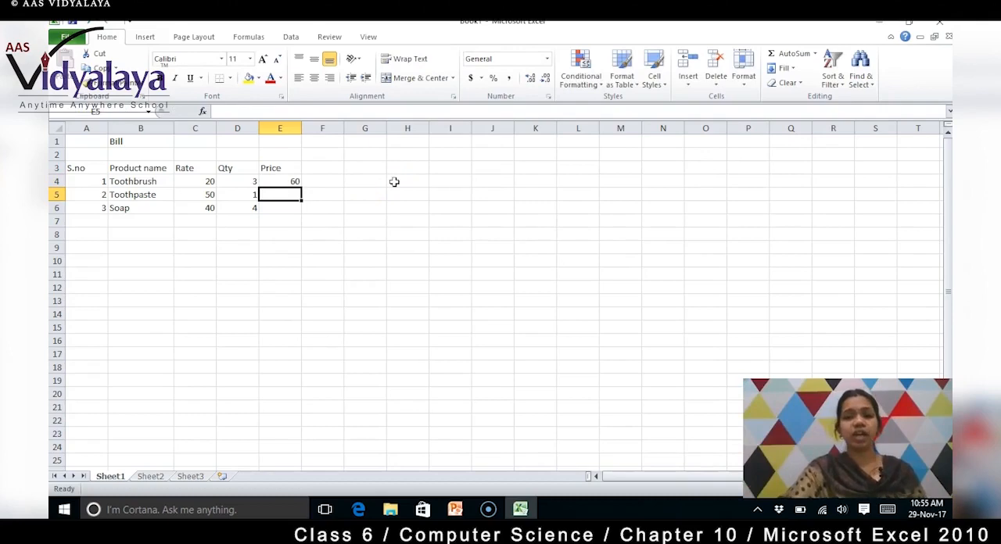
Step: Enter 50 as the Toothpaste price in E5
{"action": "type", "text": "="}
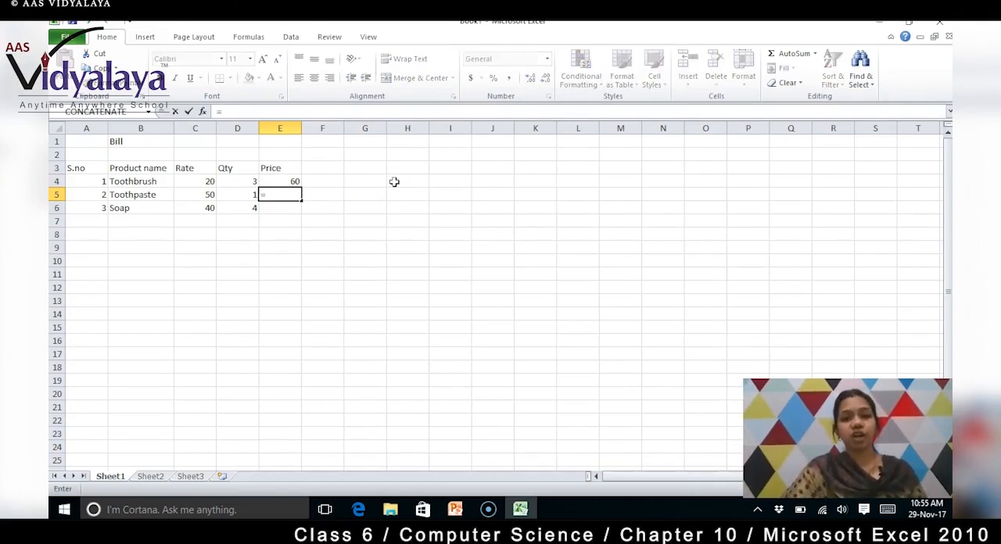
{"action": "key", "text": "BackSpace"}
{"action": "type", "text": "50"}
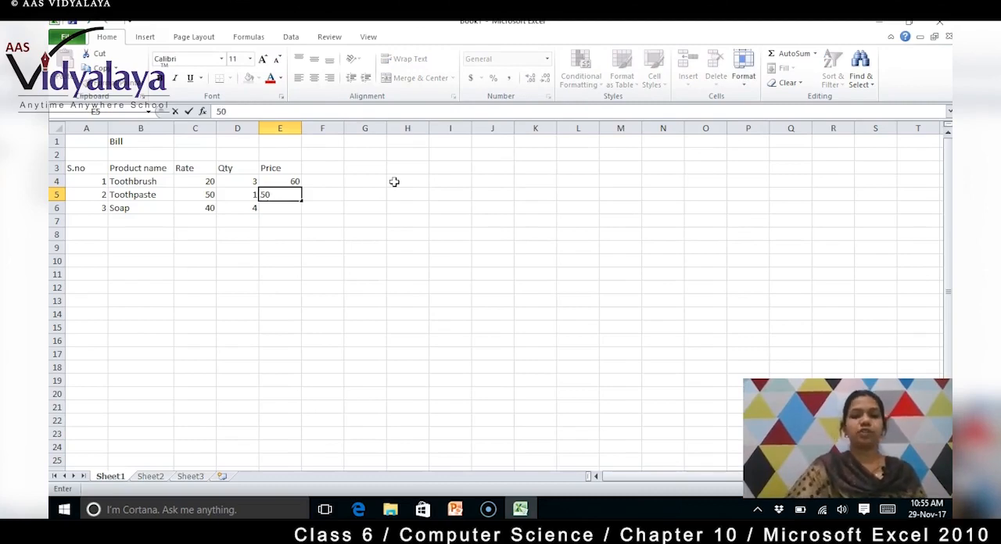
{"action": "key", "text": "Return"}
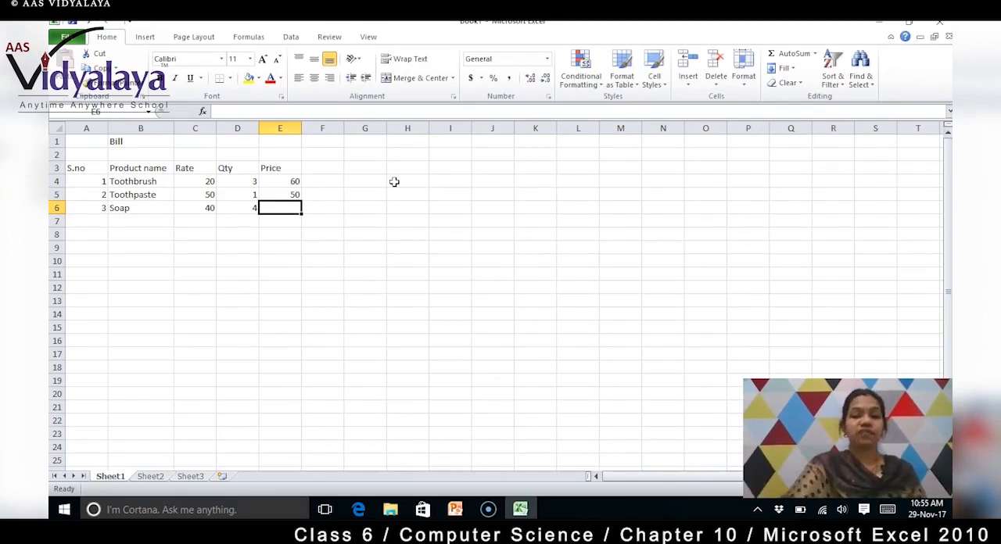
Step: Calculate the Soap price in E6 with the formula =40*4
{"action": "type", "text": "=40"}
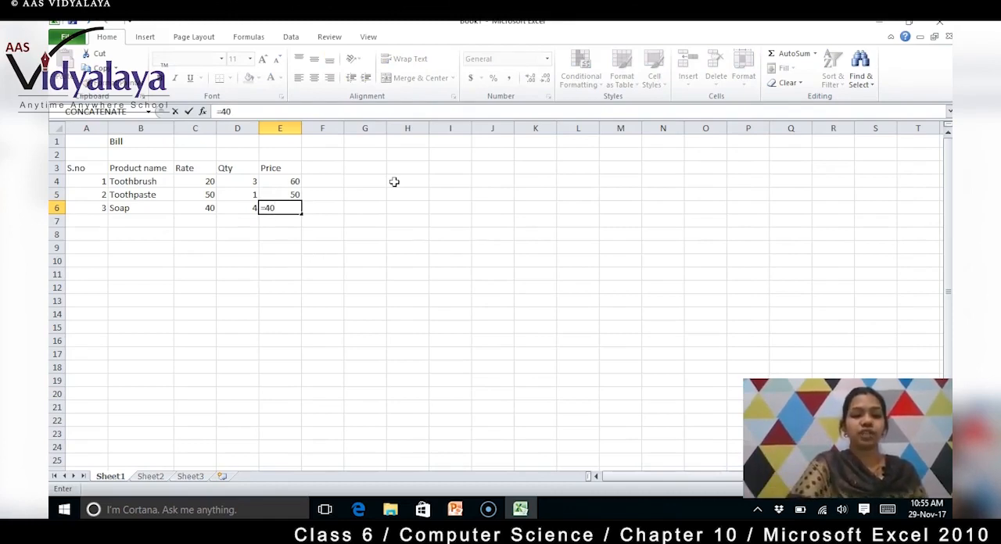
{"action": "type", "text": "*"}
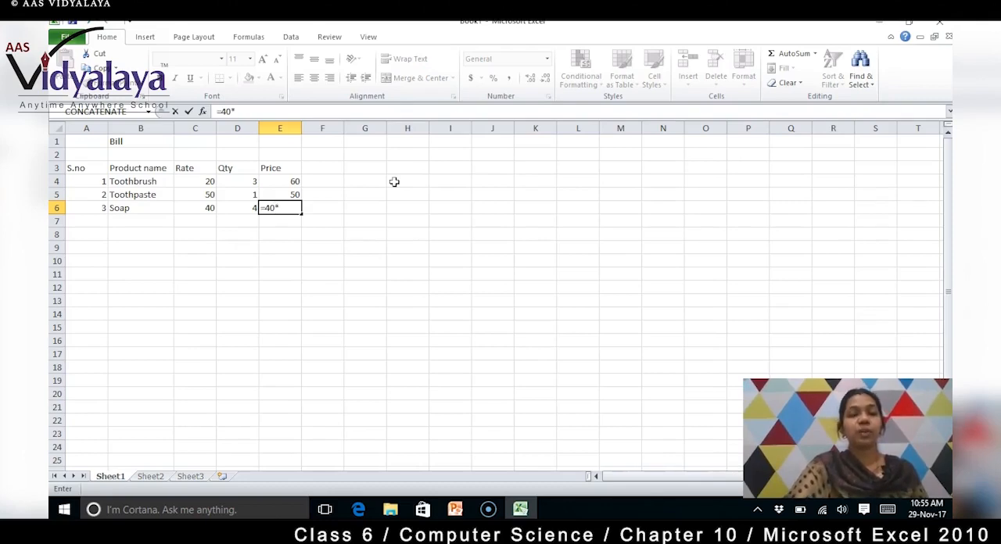
{"action": "type", "text": "4"}
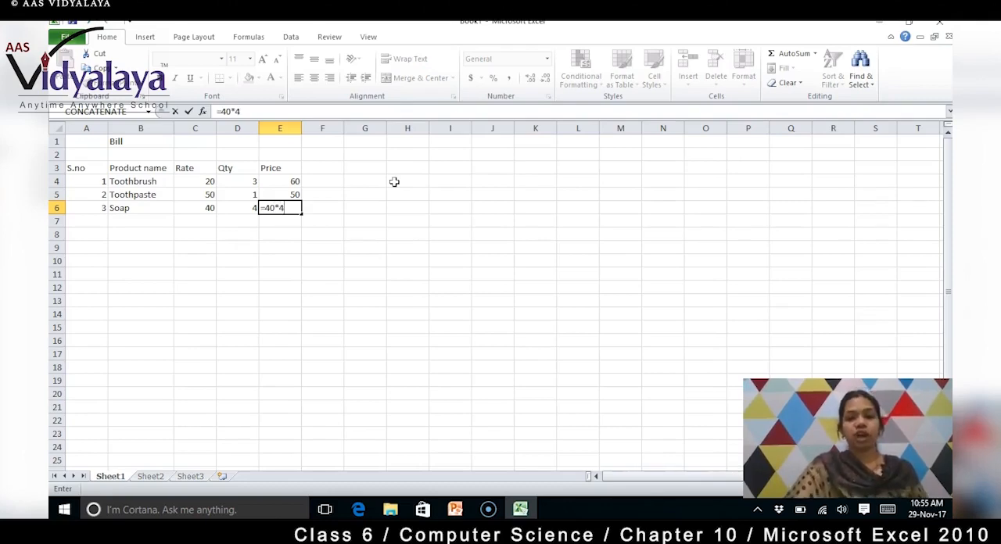
{"action": "key", "text": "Return"}
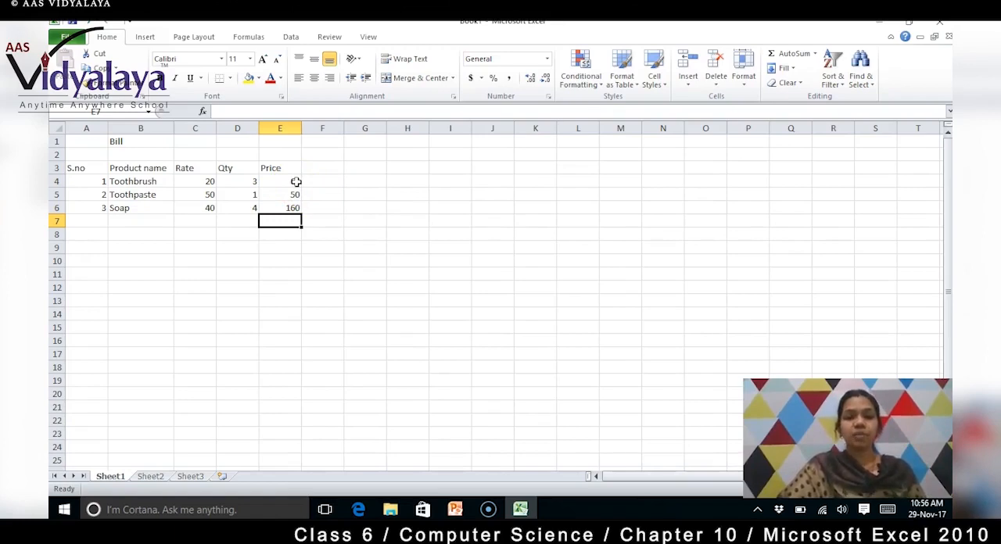
Step: Total the prices in E4 to E6 with AutoSum, placing the sum in E7
{"action": "left_click", "coordinate": [296, 182]}
{"action": "left_click_drag", "start_coordinate": [296, 182], "coordinate": [296, 219]}
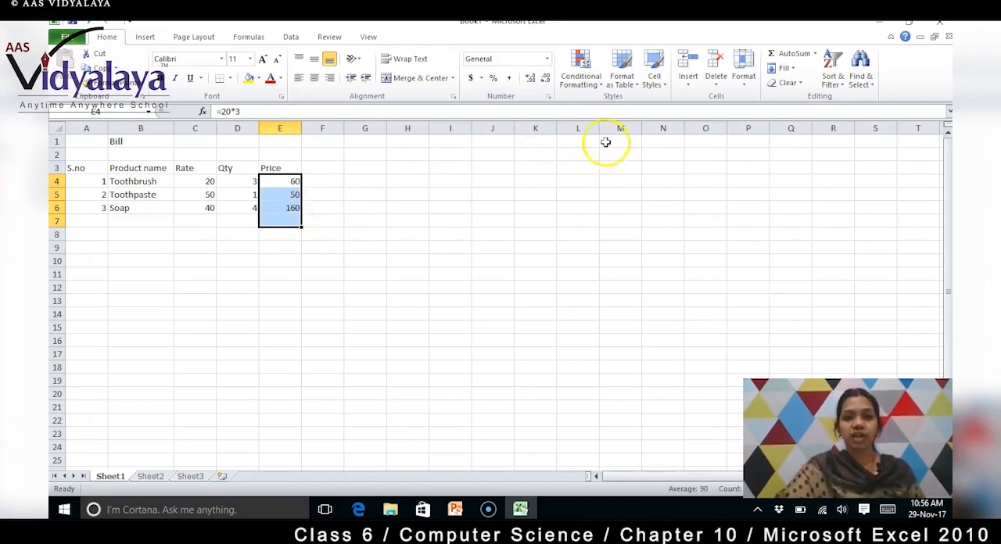
{"action": "left_click", "coordinate": [796, 60]}
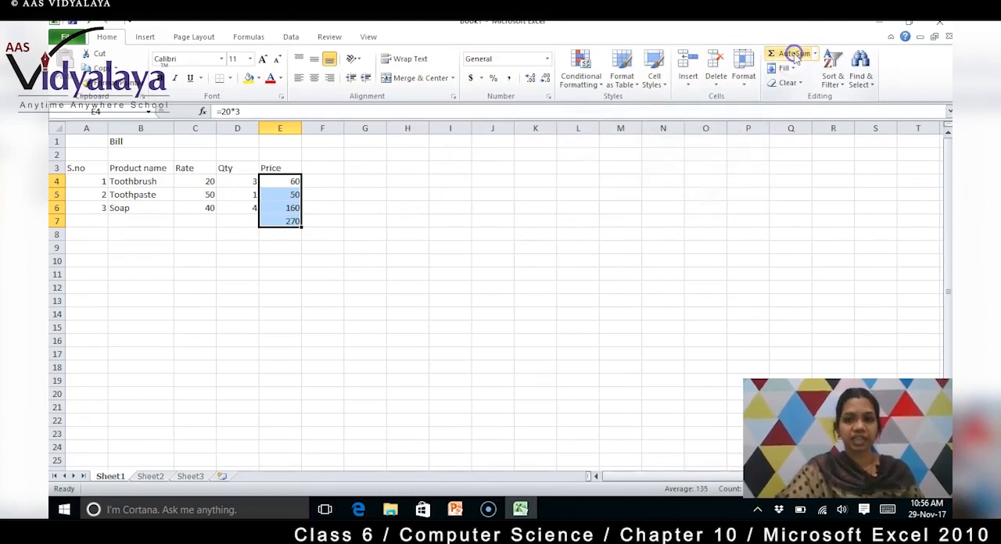
{"action": "left_click", "coordinate": [300, 246]}
Step: Examine the formula behind the total in E7 and the contents of the price cells E4 to E6
{"action": "left_click", "coordinate": [293, 222]}
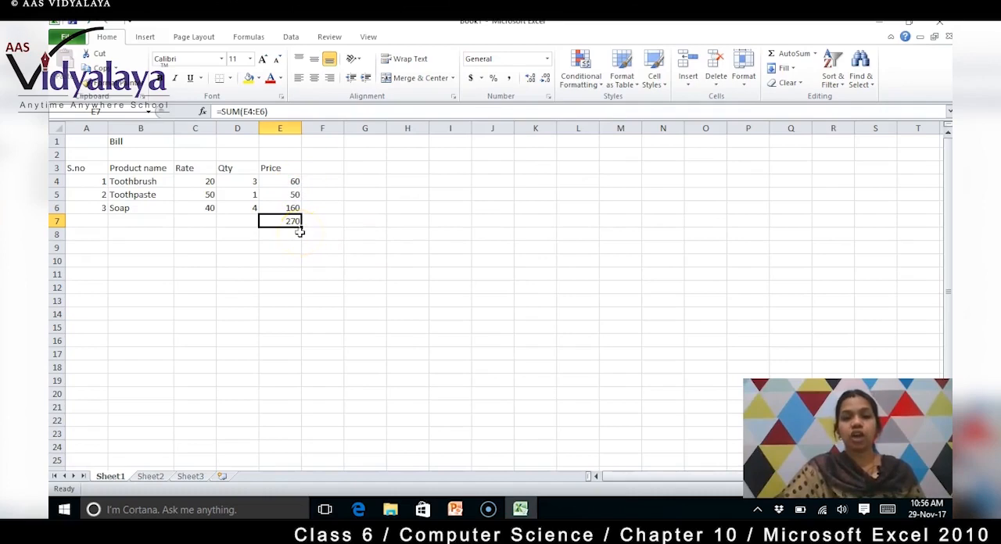
{"action": "left_click", "coordinate": [293, 182]}
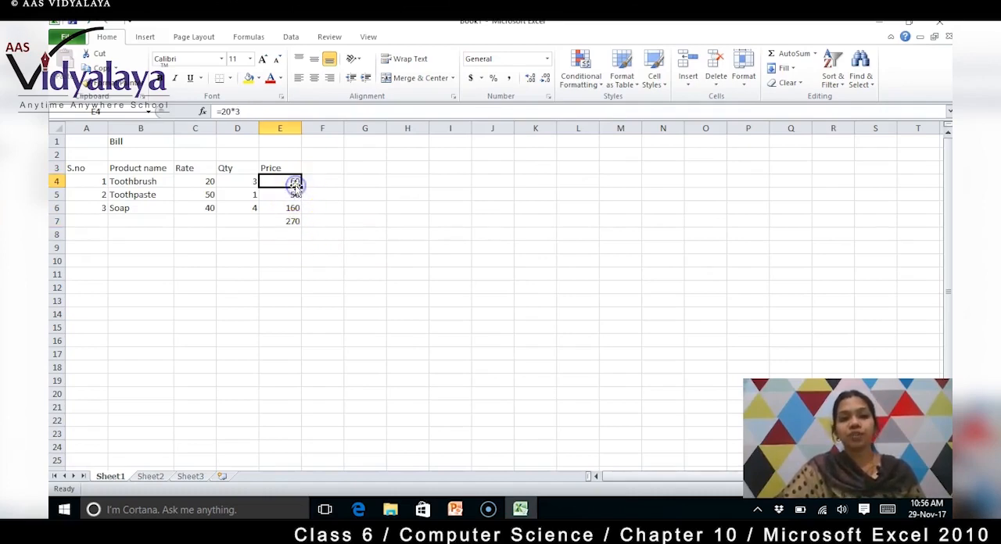
{"action": "left_click", "coordinate": [294, 194]}
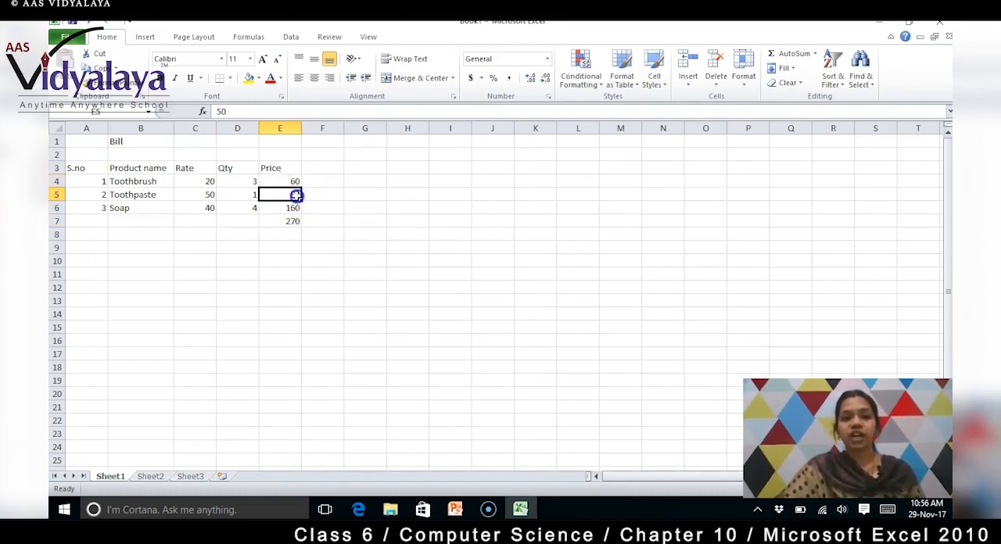
{"action": "left_click", "coordinate": [293, 209]}
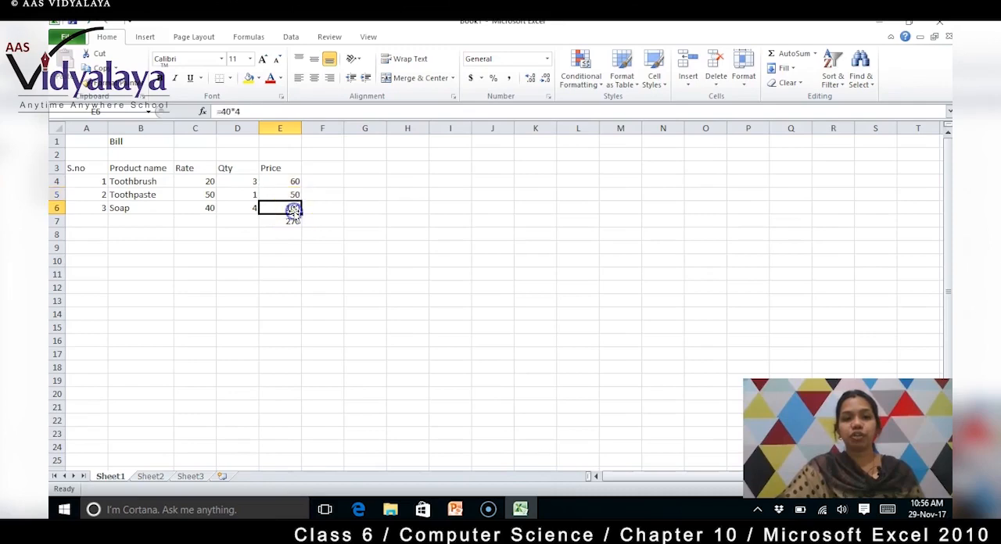
{"action": "left_click", "coordinate": [290, 181]}
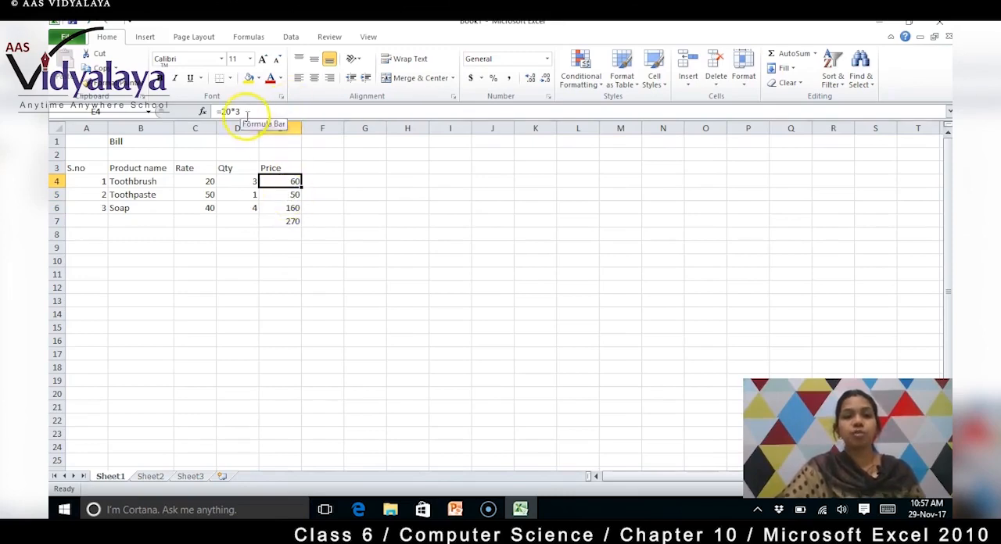
{"action": "left_click", "coordinate": [285, 111]}
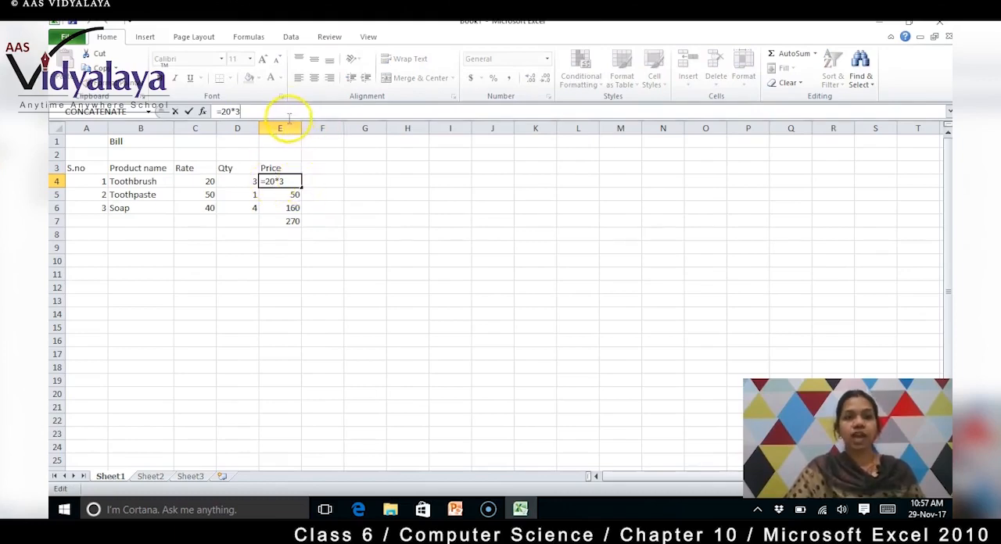
{"action": "left_click", "coordinate": [293, 196]}
Step: Change the Soap price formula in E6 to the division =40/4
{"action": "left_click", "coordinate": [293, 208]}
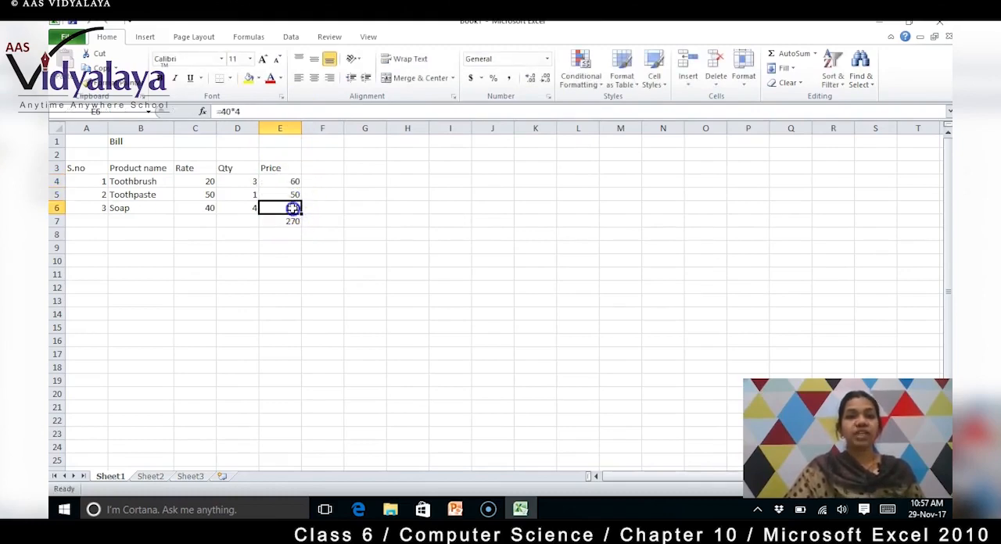
{"action": "left_click", "coordinate": [239, 112]}
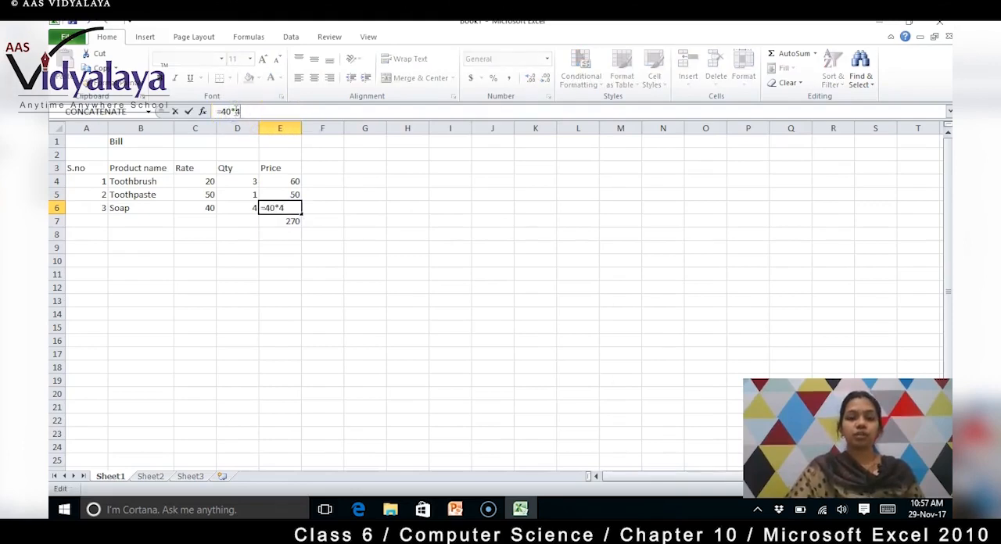
{"action": "key", "text": "BackSpace"}
{"action": "key", "text": "BackSpace"}
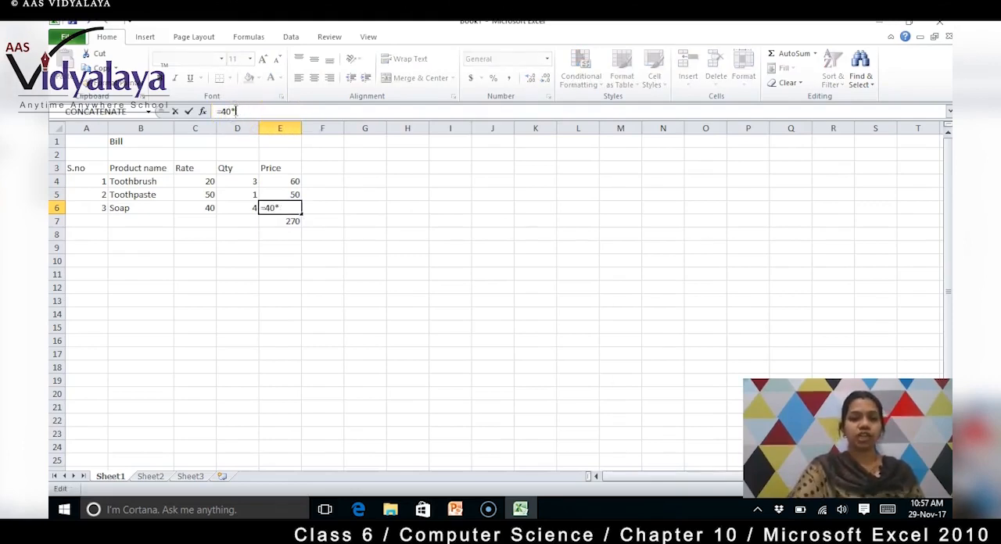
{"action": "type", "text": "/4"}
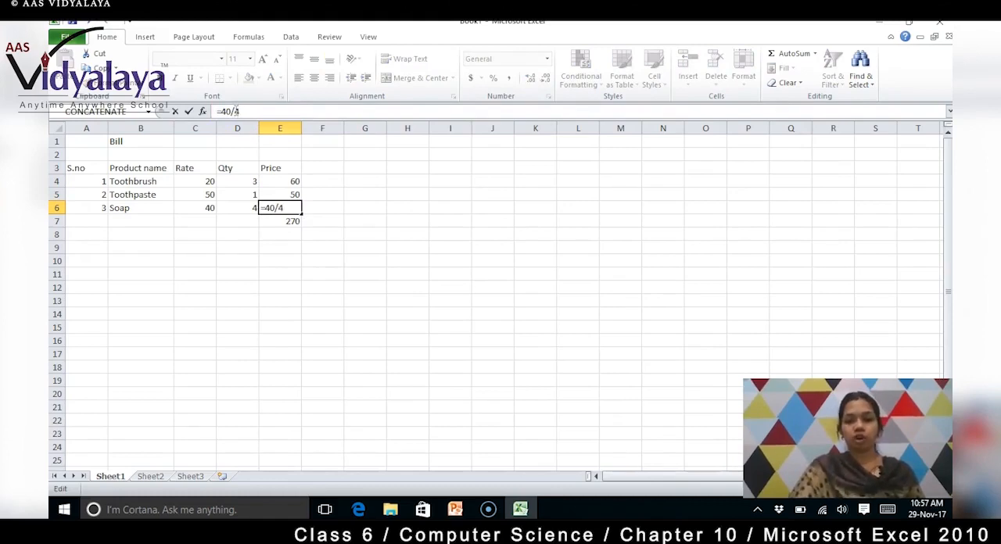
{"action": "key", "text": "Return"}
Step: Examine the formulas in price cells E4 and E6 and the SUM formula in the total cell E7
{"action": "left_click", "coordinate": [289, 208]}
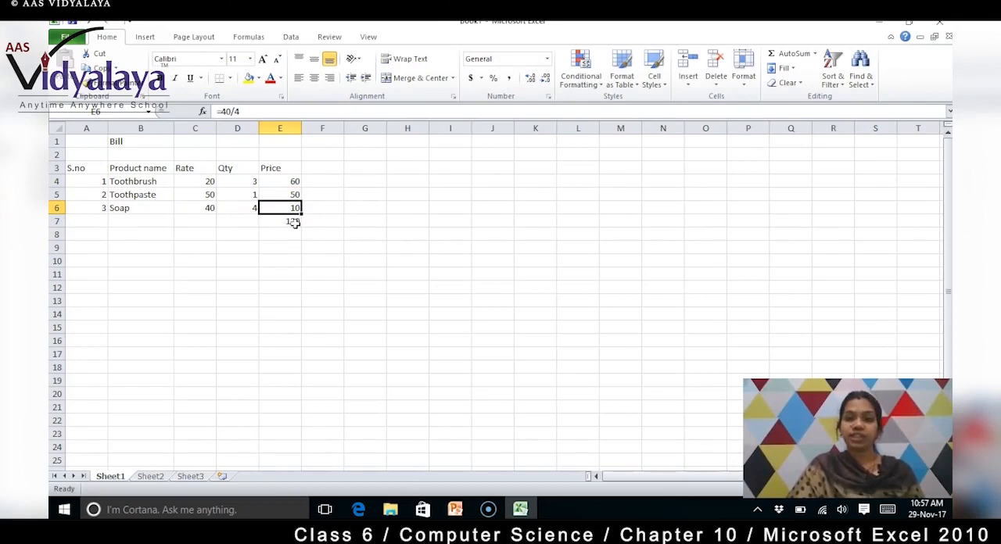
{"action": "left_click", "coordinate": [294, 222]}
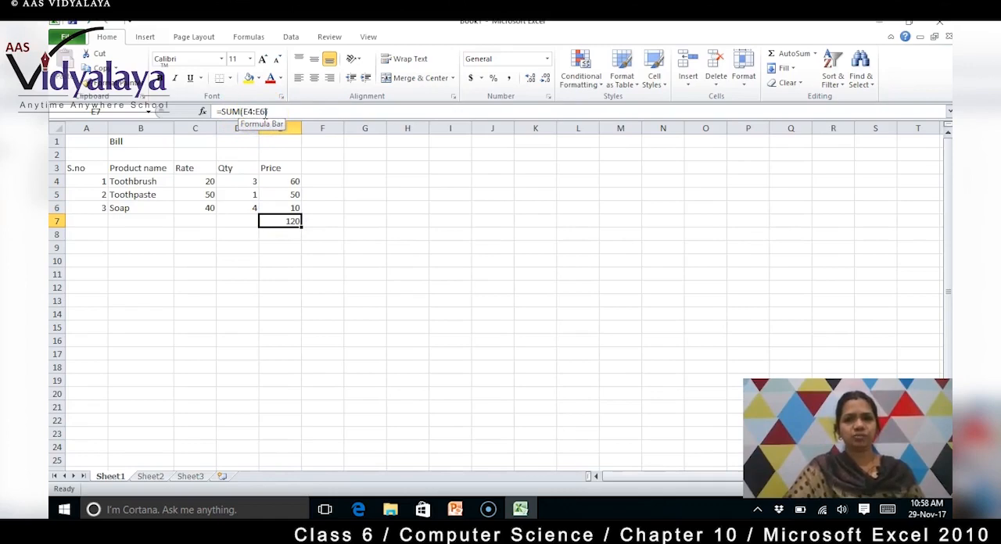
{"action": "left_click", "coordinate": [289, 182]}
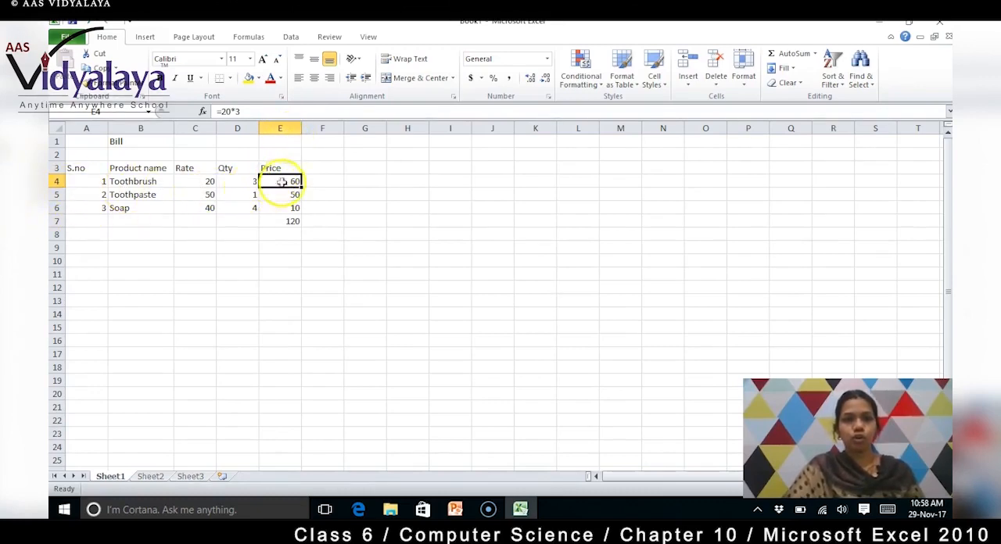
{"action": "left_click", "coordinate": [281, 207]}
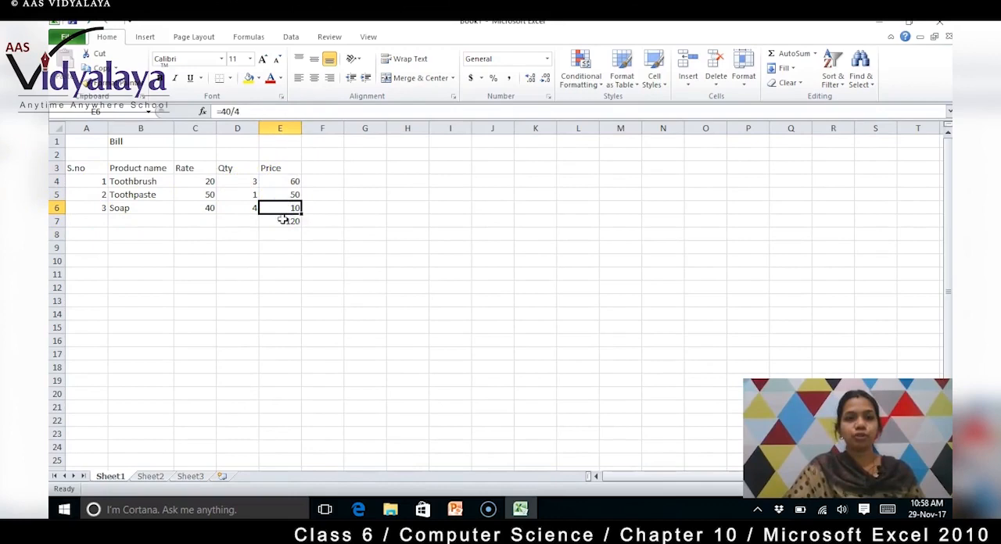
{"action": "left_click", "coordinate": [281, 221]}
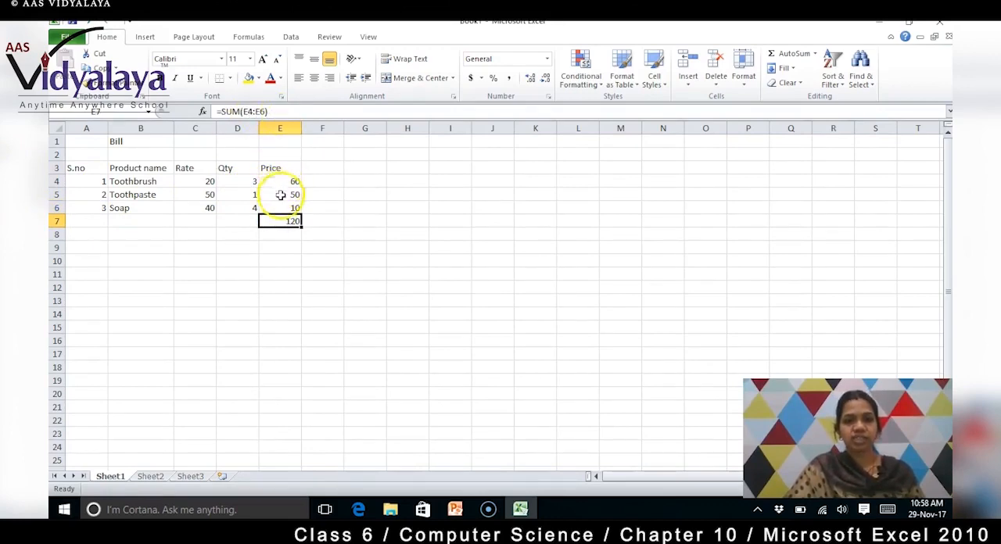
{"action": "left_click", "coordinate": [281, 208]}
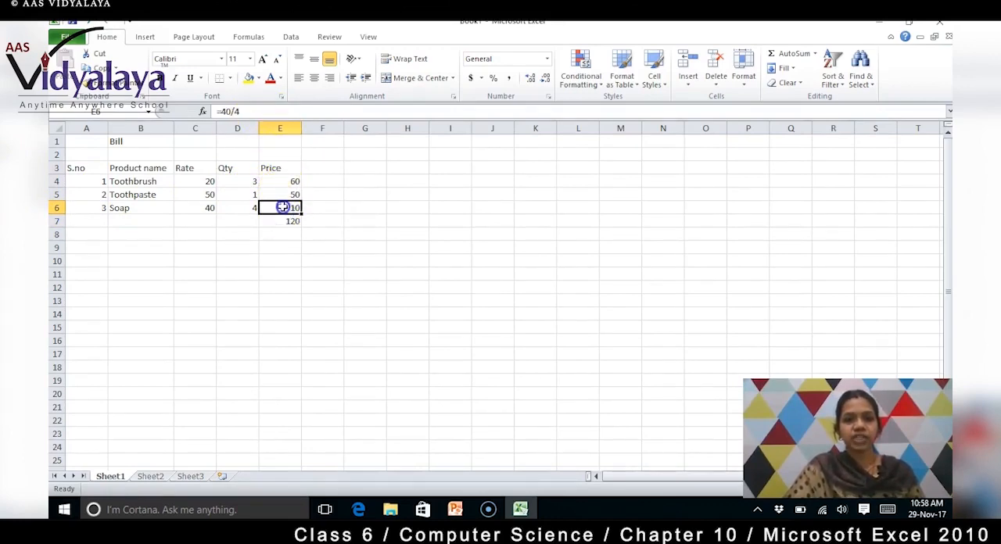
{"action": "left_click", "coordinate": [287, 180]}
{"action": "left_click", "coordinate": [289, 218]}
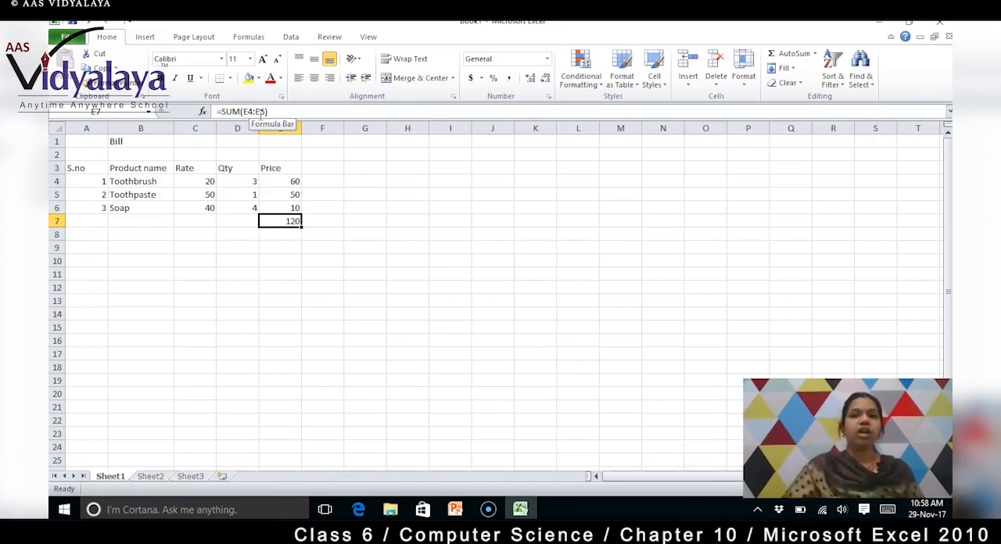
{"action": "left_click", "coordinate": [283, 181]}
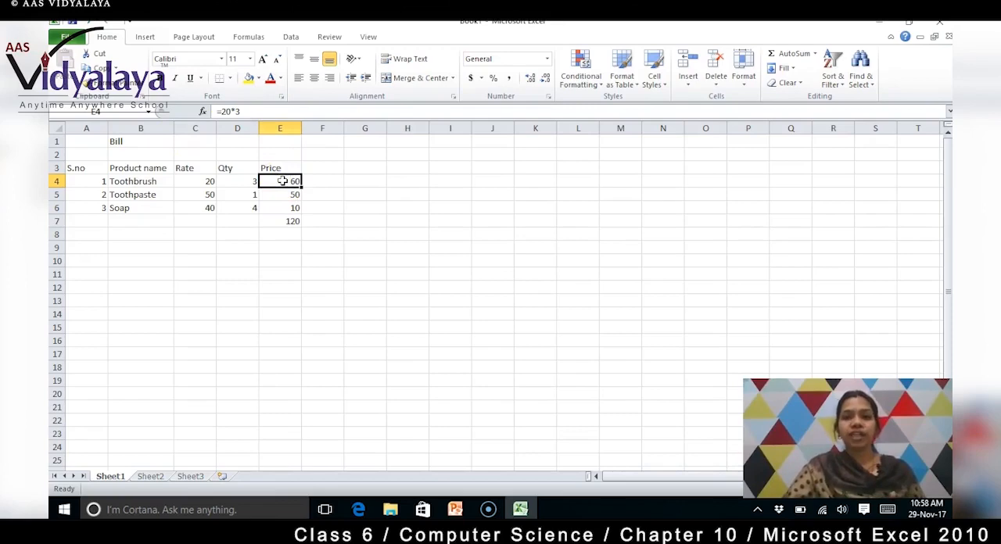
Step: Set the Toothbrush rate in C4 to 50 and check the price formula in E4 against the row's rate and quantity
{"action": "left_click", "coordinate": [209, 185]}
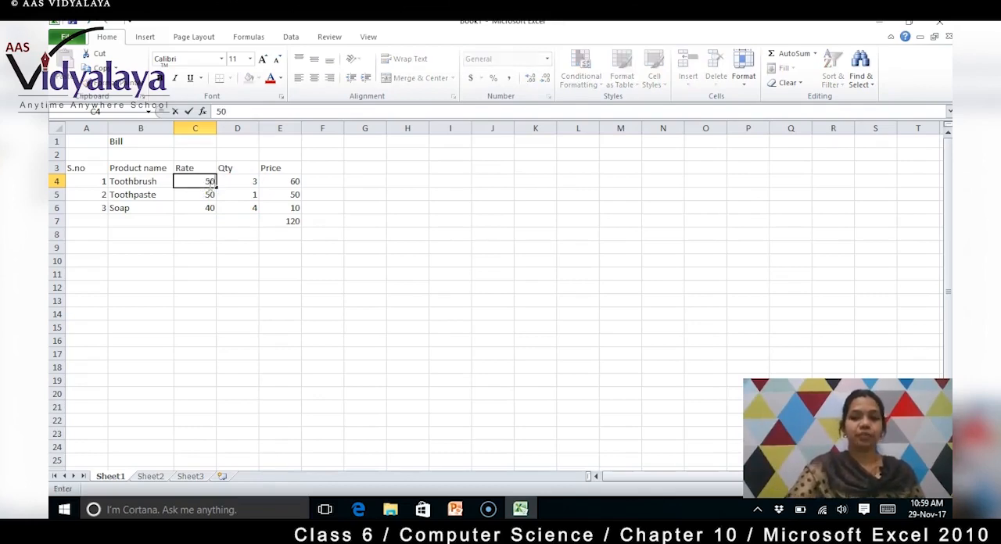
{"action": "left_click", "coordinate": [211, 190]}
{"action": "left_click", "coordinate": [294, 182]}
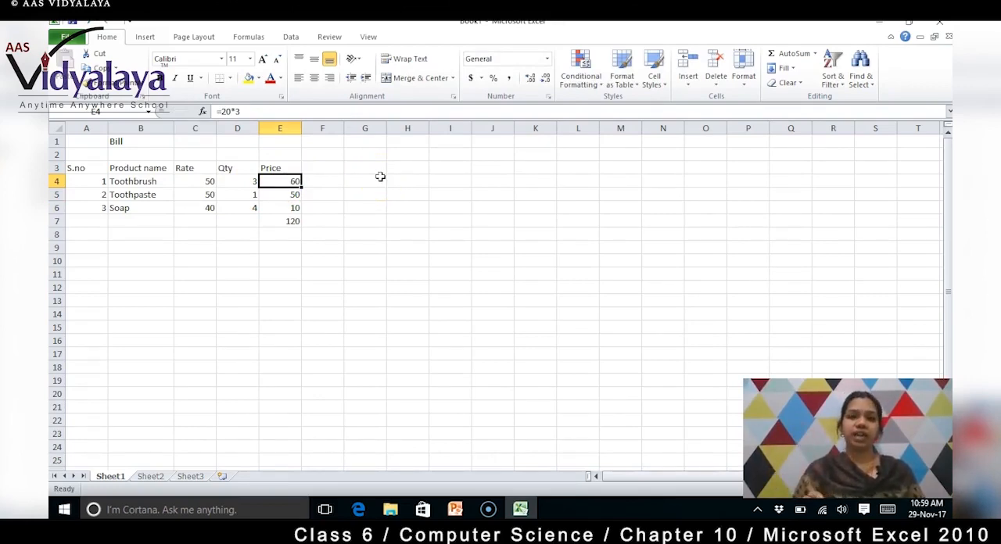
{"action": "left_click", "coordinate": [203, 182]}
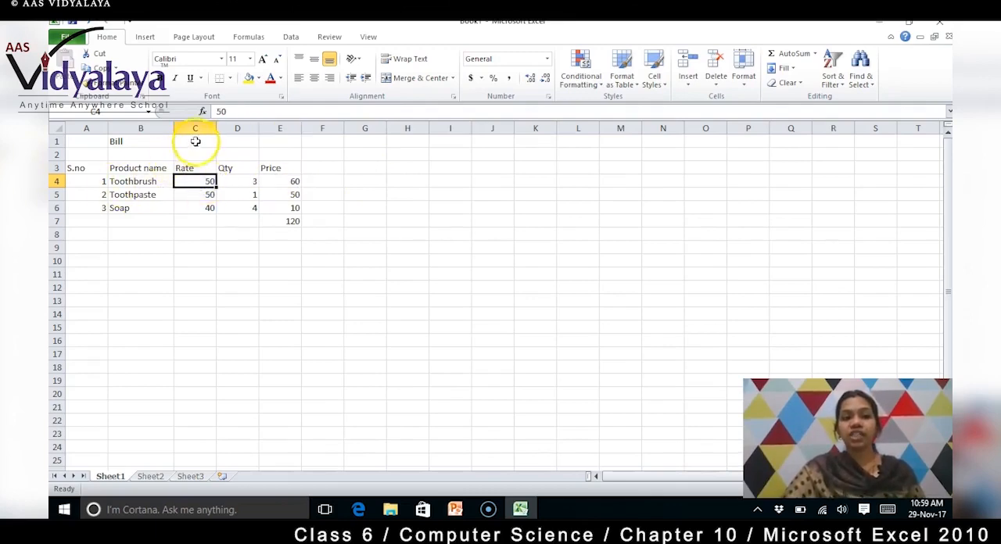
{"action": "left_click", "coordinate": [240, 181]}
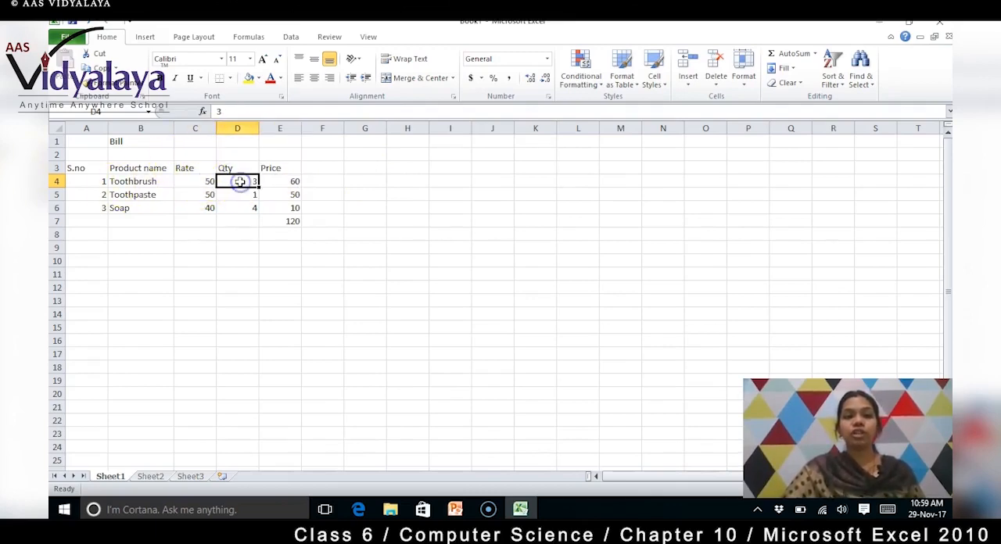
Step: Replace the Toothbrush price formula in E4 with the cell-reference formula =C4*D4 and check it
{"action": "left_click", "coordinate": [305, 180]}
{"action": "left_click", "coordinate": [287, 180]}
{"action": "left_click", "coordinate": [270, 112]}
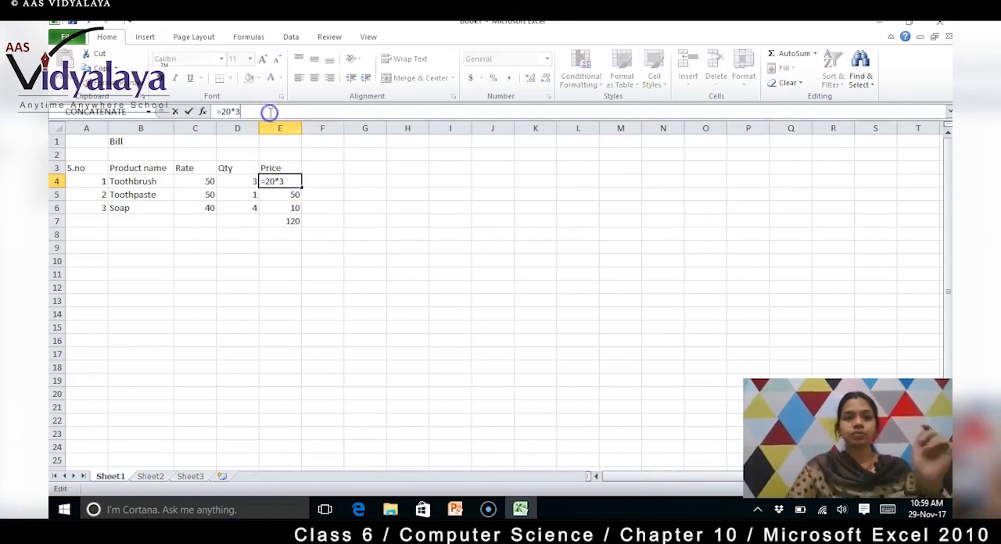
{"action": "key", "text": "BackSpace"}
{"action": "key", "text": "BackSpace"}
{"action": "key", "text": "BackSpace"}
{"action": "key", "text": "BackSpace"}
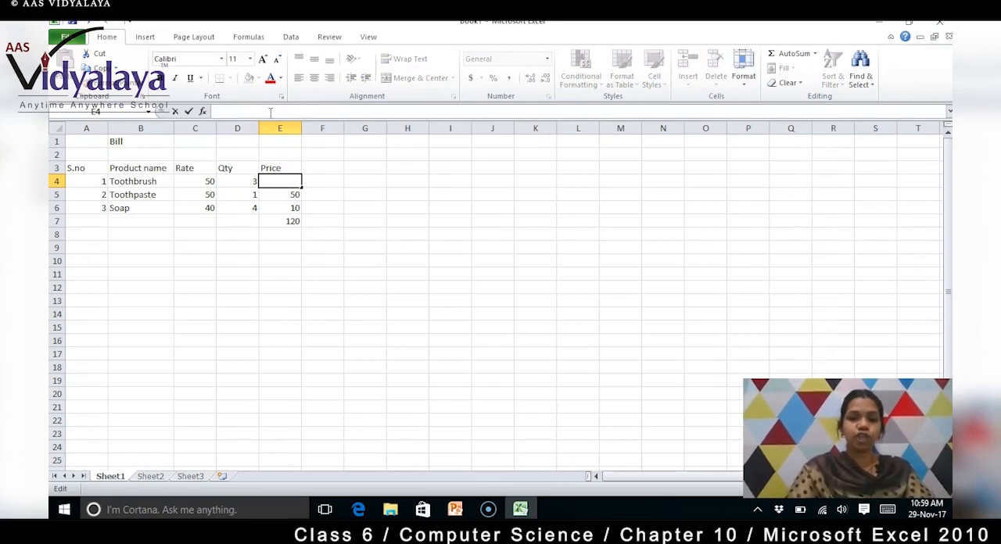
{"action": "type", "text": "C4"}
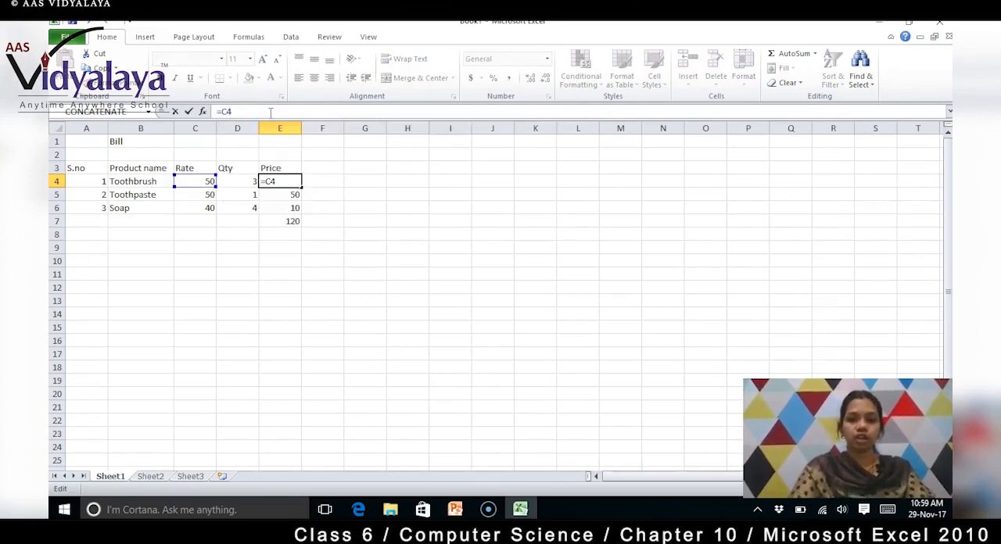
{"action": "type", "text": "*"}
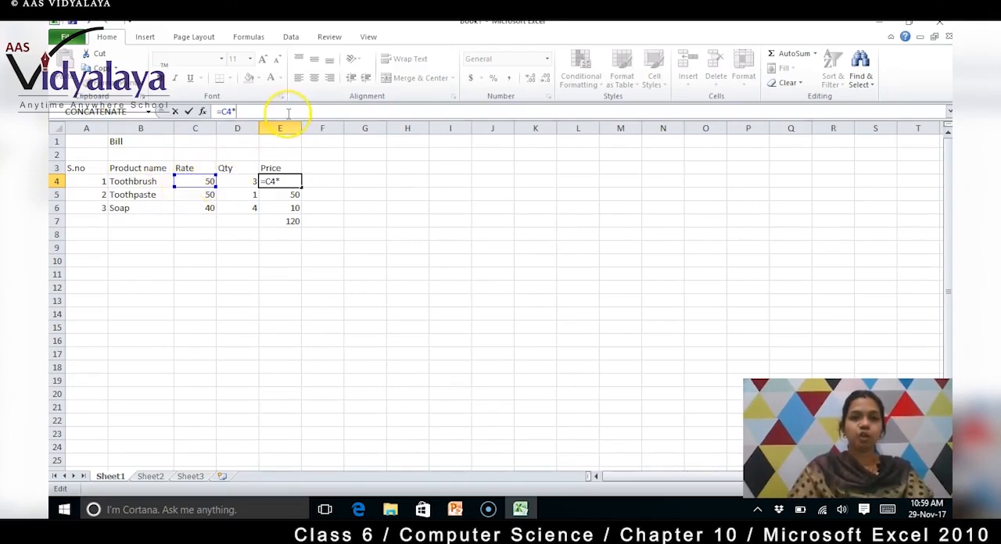
{"action": "type", "text": "D4"}
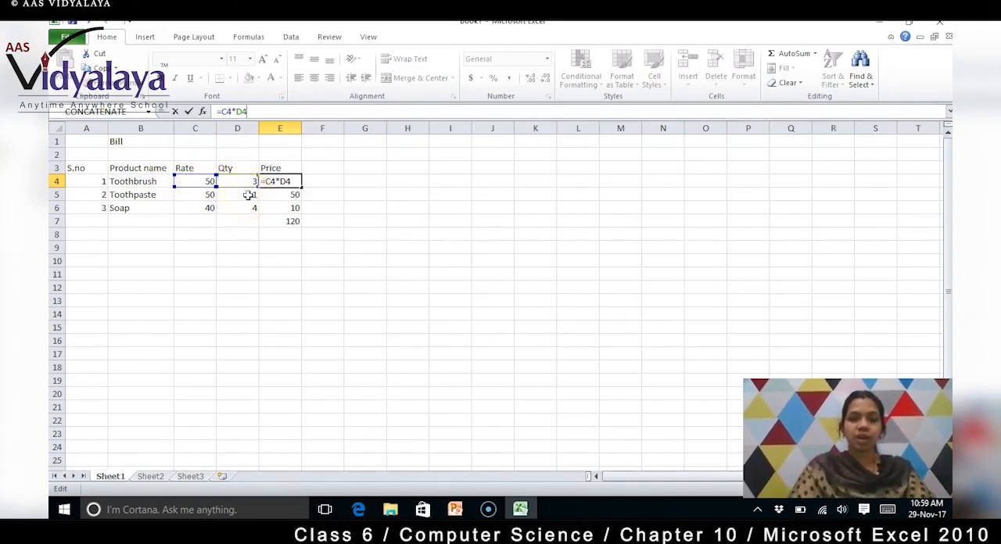
{"action": "key", "text": "Return"}
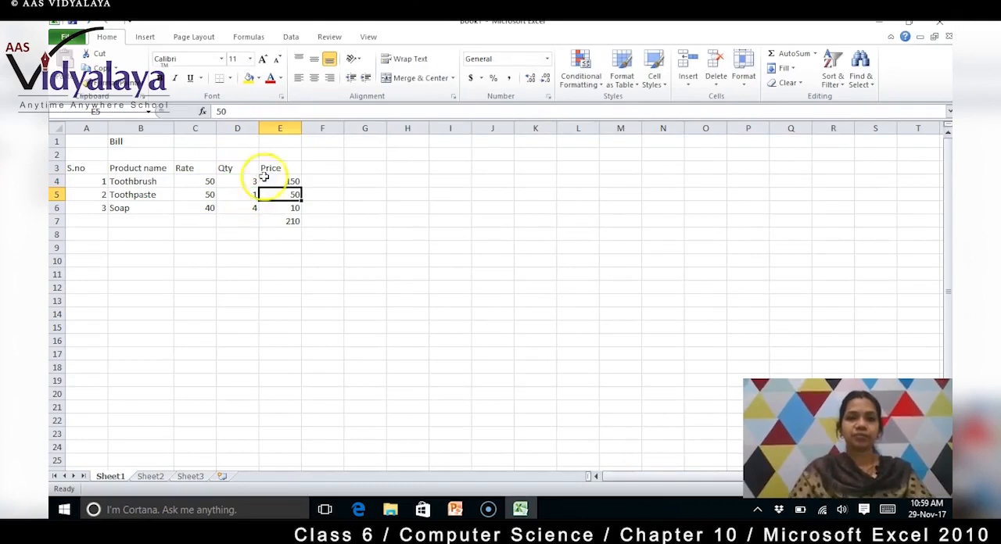
{"action": "left_click", "coordinate": [289, 179]}
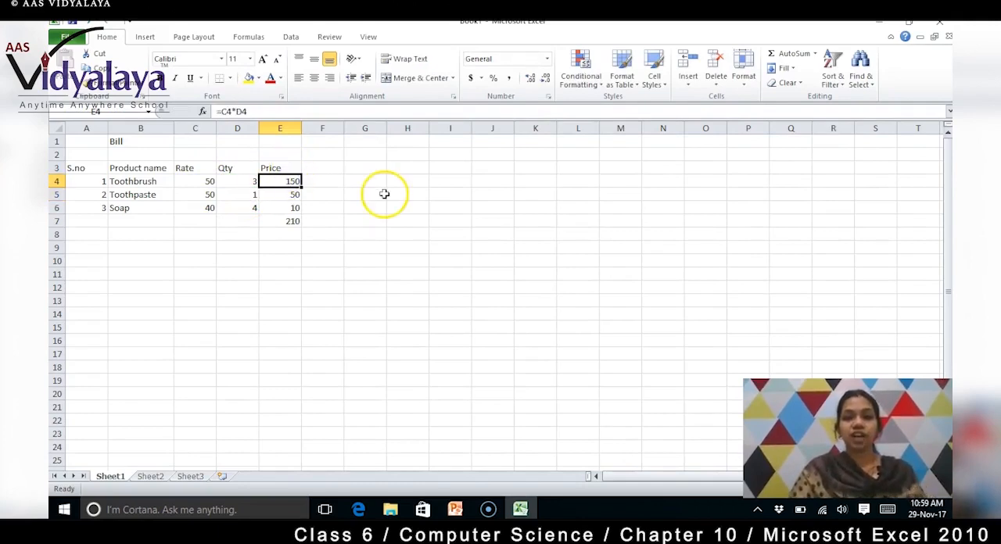
Step: Set the Toothbrush rate in C4 to 70 and check the recalculated price in E4
{"action": "left_click", "coordinate": [202, 182]}
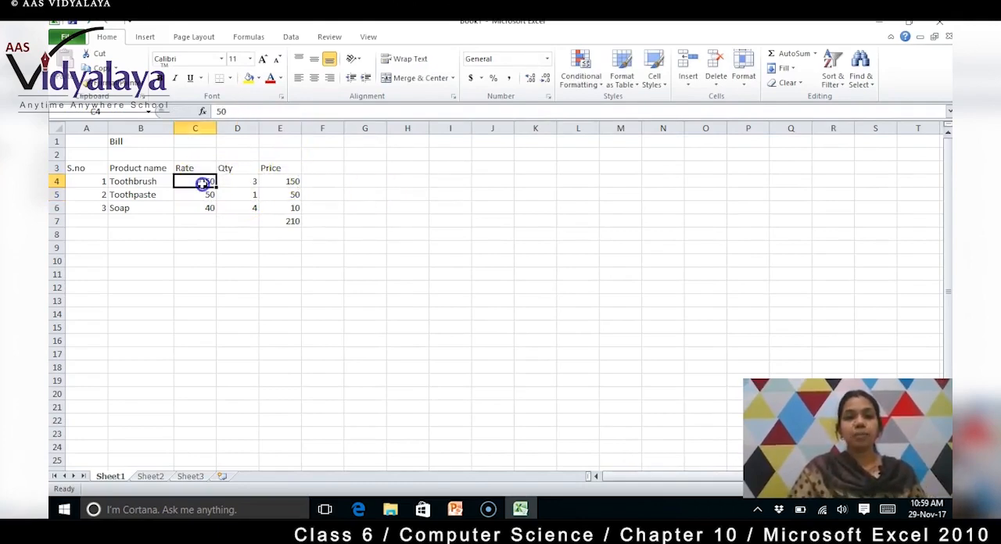
{"action": "type", "text": "70"}
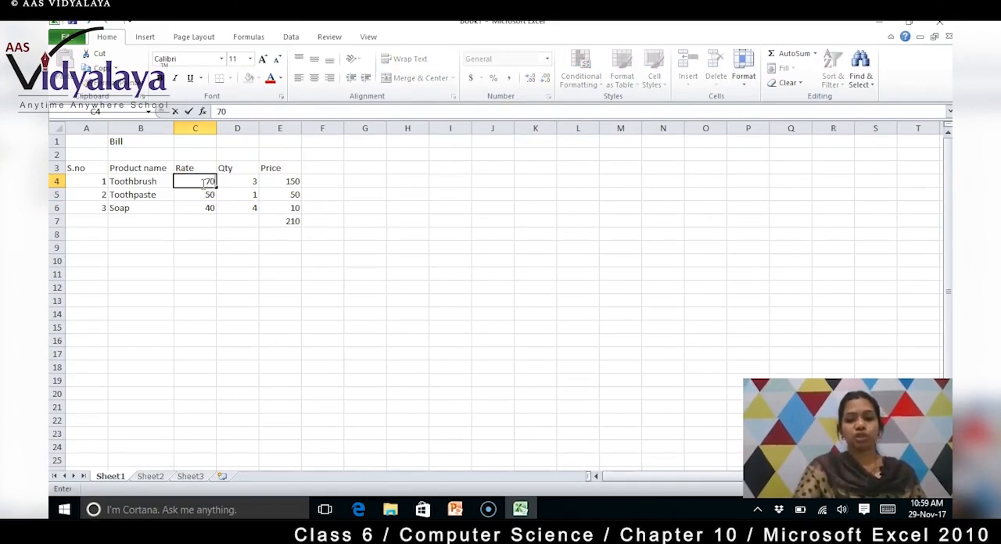
{"action": "key", "text": "Return"}
{"action": "left_click", "coordinate": [293, 182]}
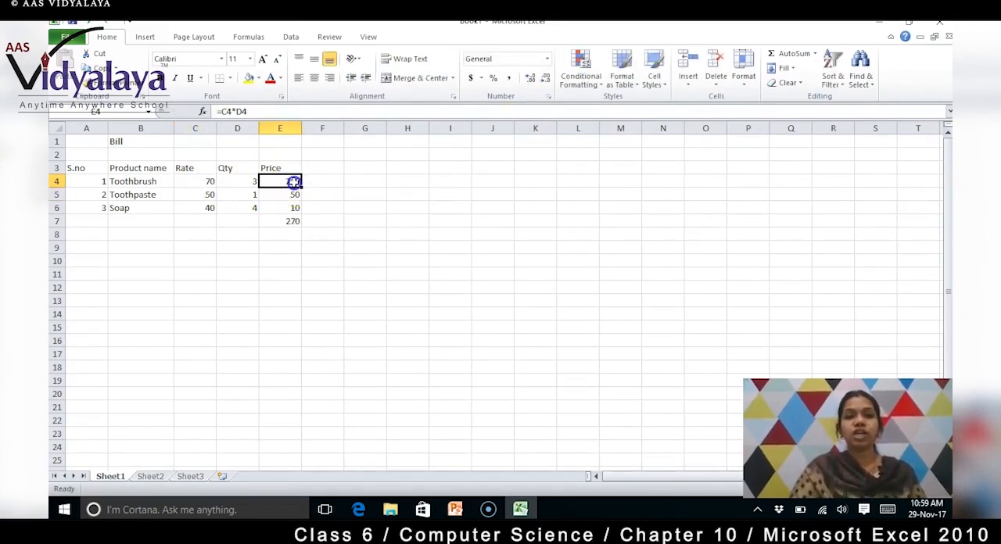
{"action": "left_click", "coordinate": [346, 229]}
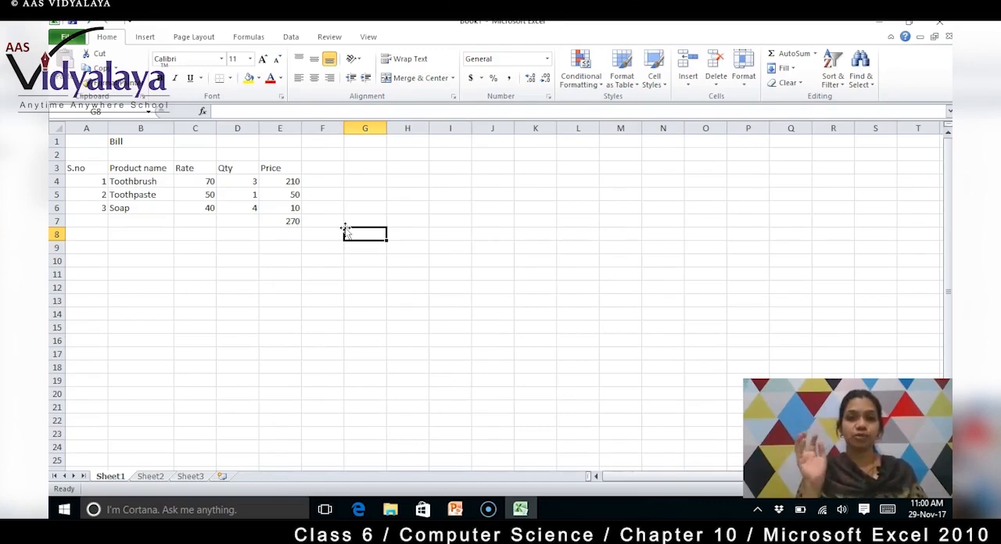
Step: Examine the list of functions that AutoSum offers for an empty cell below the price total
{"action": "left_click", "coordinate": [286, 238]}
{"action": "left_click", "coordinate": [288, 257]}
{"action": "left_click", "coordinate": [288, 272]}
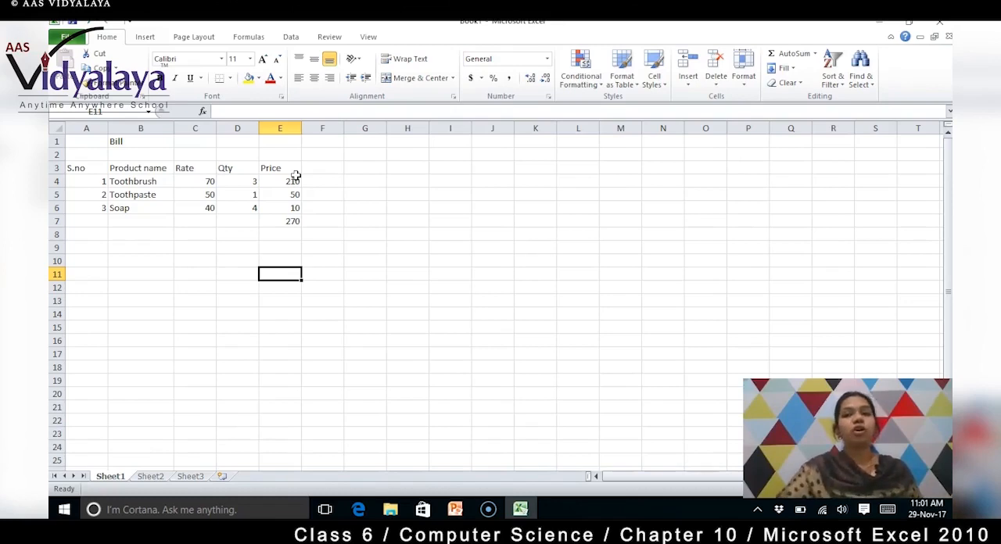
{"action": "left_click", "coordinate": [815, 54]}
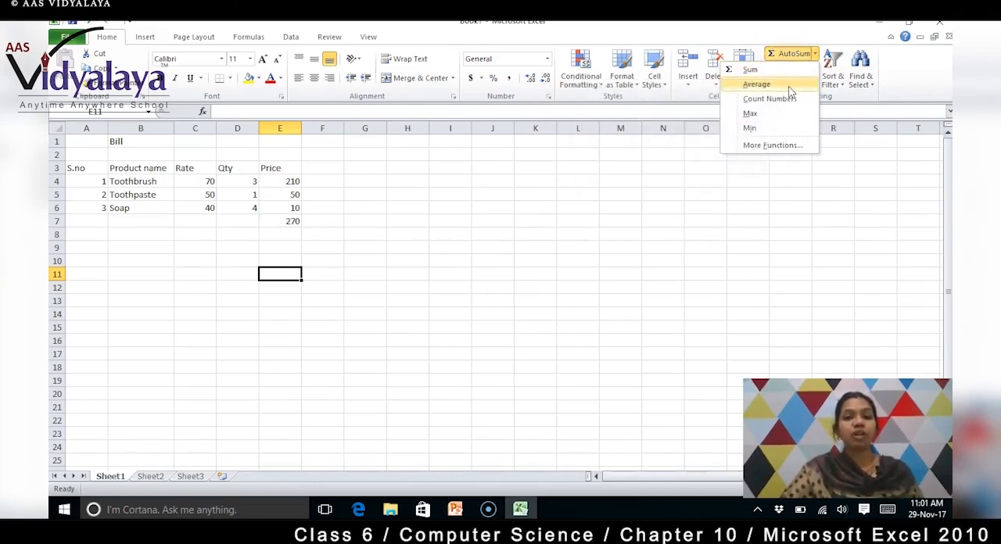
{"action": "left_click", "coordinate": [458, 177]}
Step: Enter the numbers 80, 95, 57 and 87 in cells I4 to I7
{"action": "left_click", "coordinate": [458, 183]}
{"action": "type", "text": "8"}
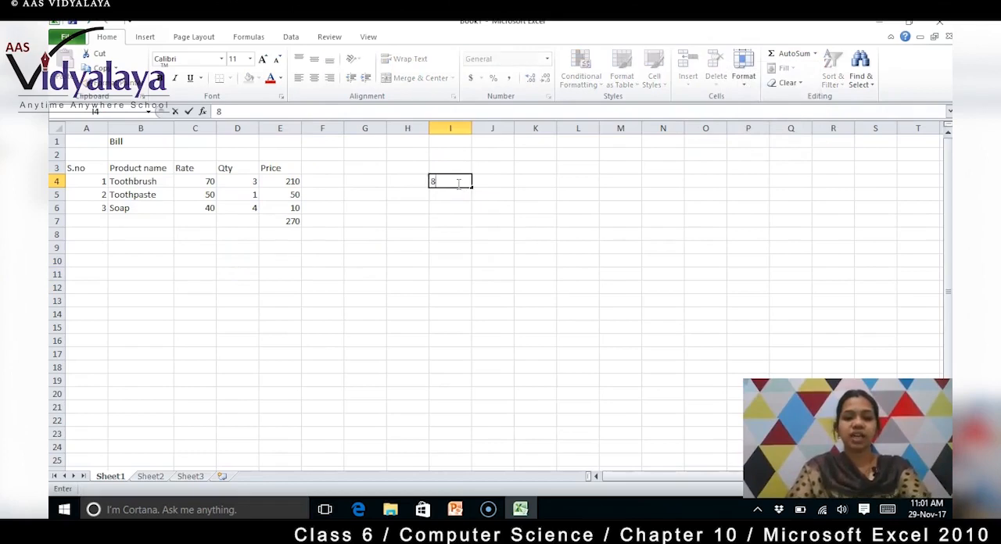
{"action": "type", "text": "0"}
{"action": "key", "text": "Return"}
{"action": "type", "text": "9"}
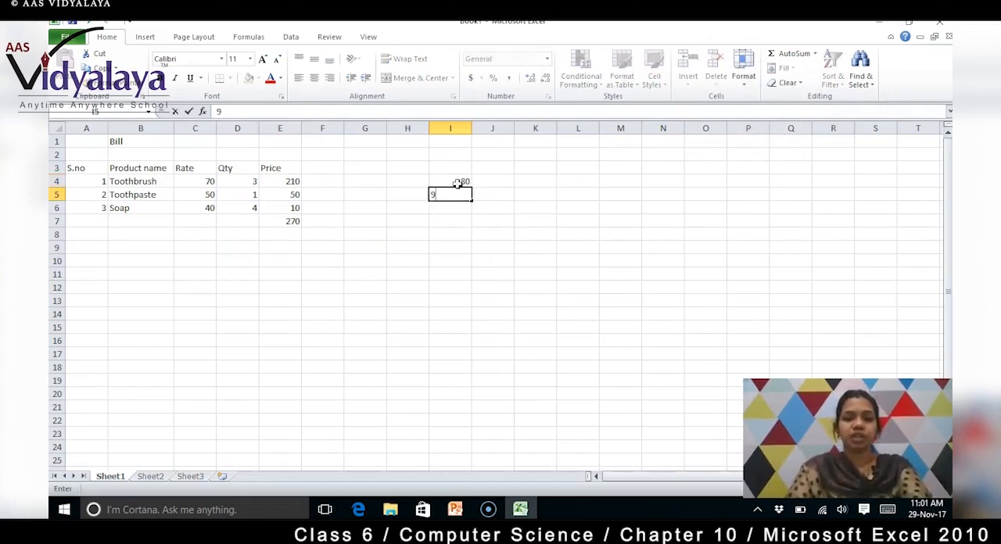
{"action": "type", "text": "5"}
{"action": "key", "text": "Return"}
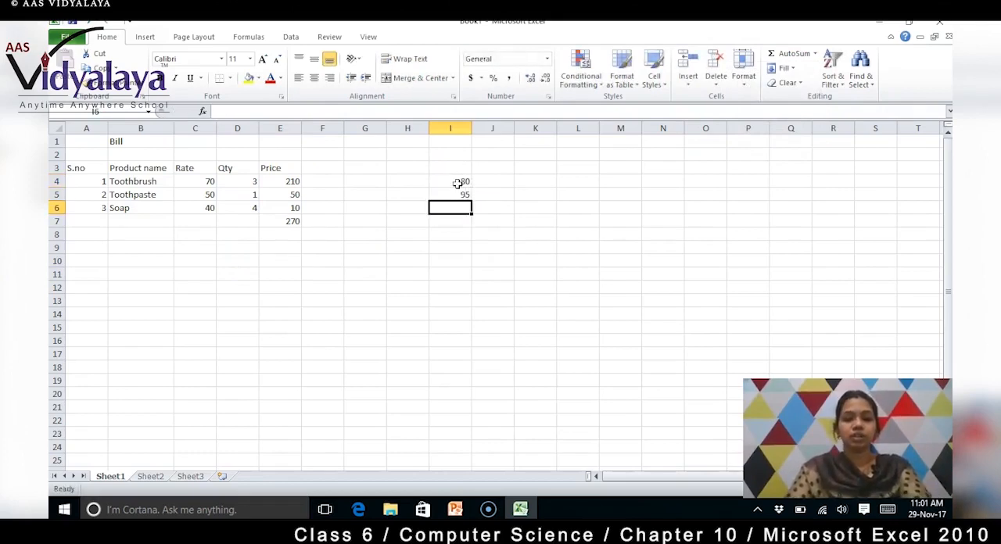
{"action": "type", "text": "5"}
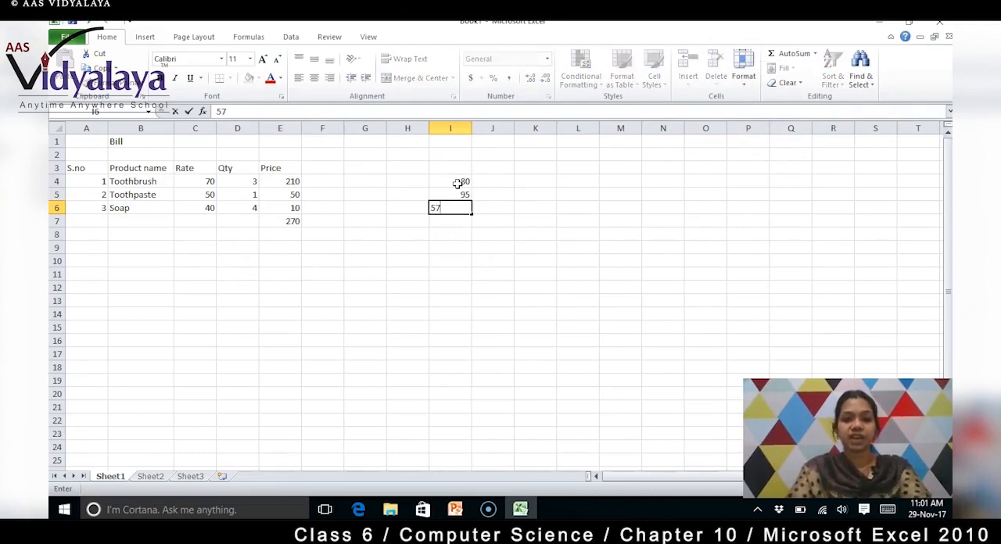
{"action": "type", "text": "7"}
{"action": "key", "text": "Return"}
{"action": "type", "text": "87"}
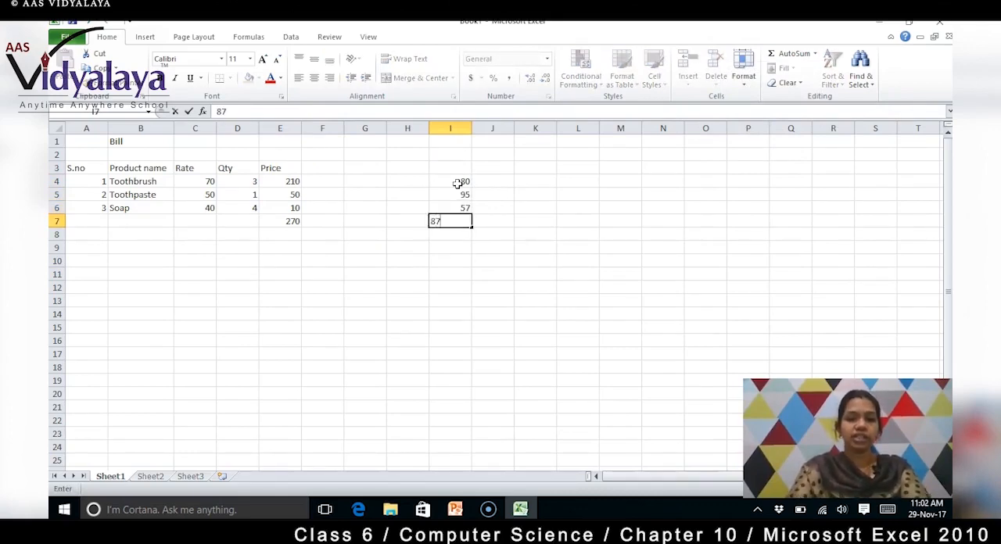
{"action": "key", "text": "Return"}
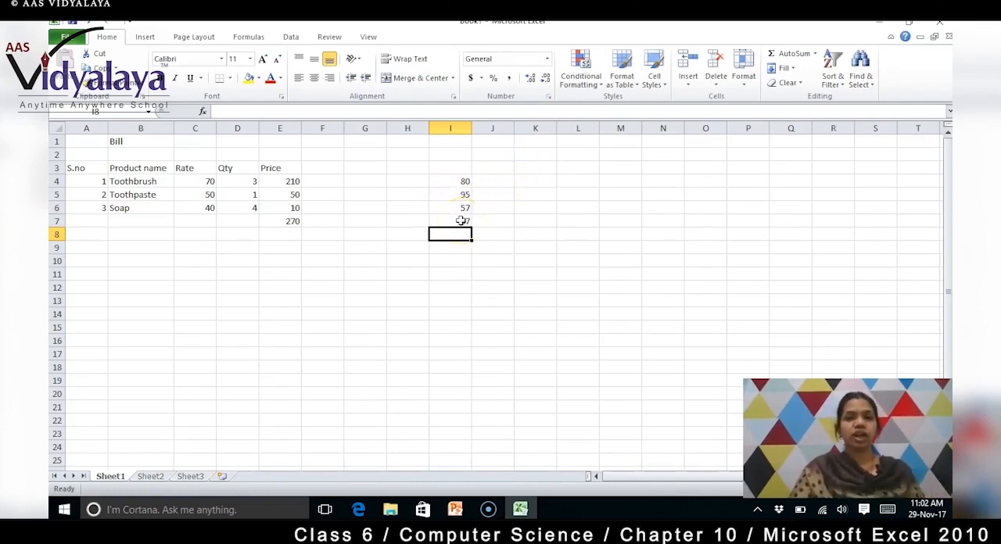
Step: Calculate the average of I4 to I7 in cell I8 with AutoSum's Average function and check its formula
{"action": "left_click", "coordinate": [452, 182]}
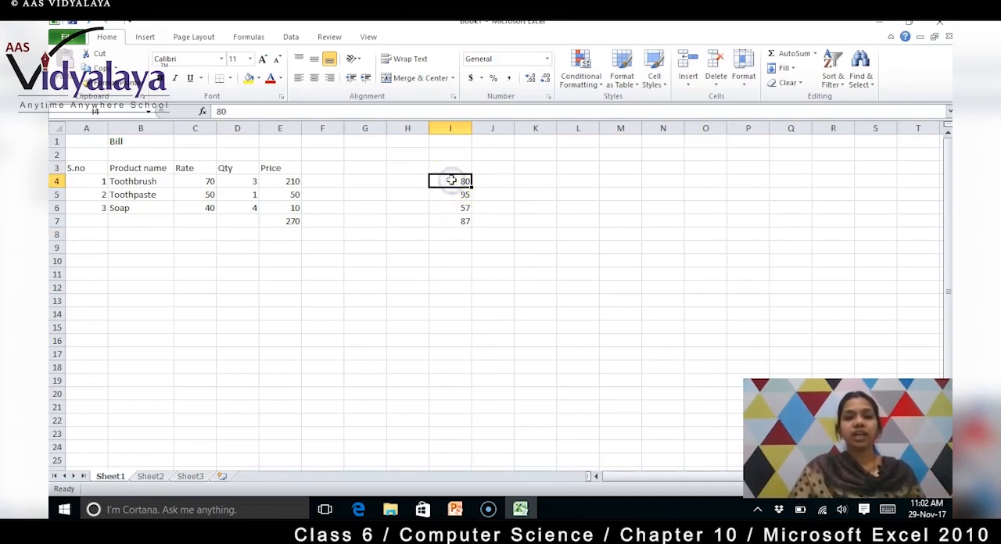
{"action": "left_click", "coordinate": [451, 180]}
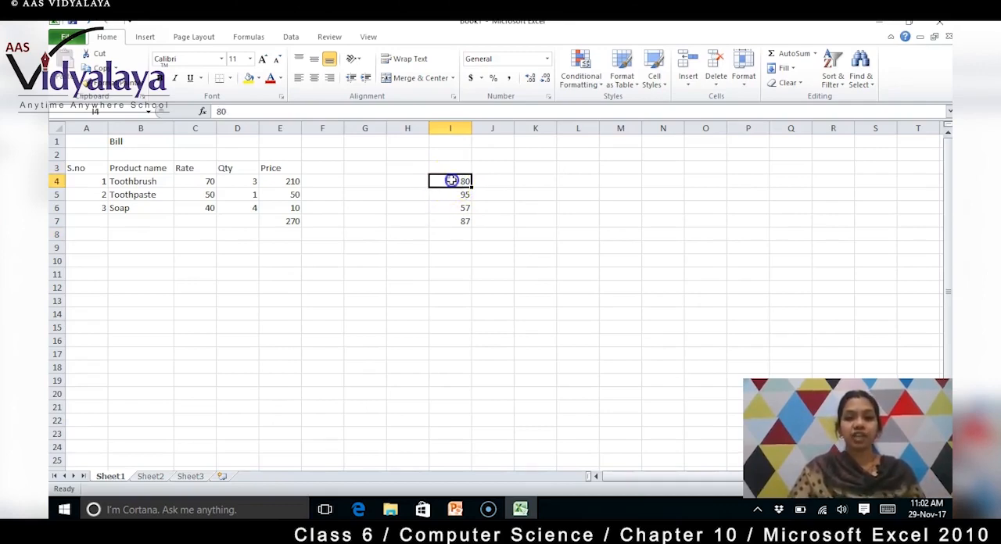
{"action": "left_click_drag", "start_coordinate": [452, 181], "coordinate": [453, 229]}
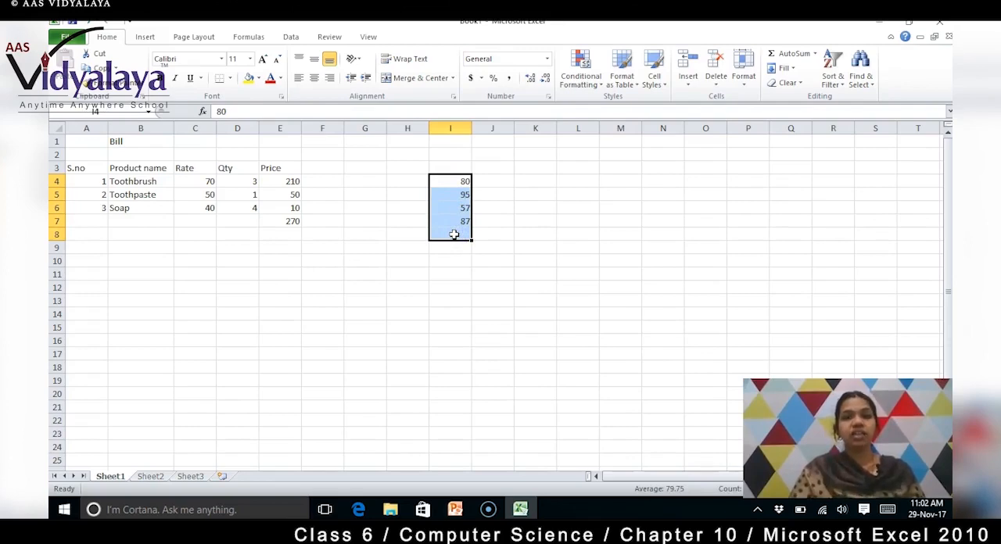
{"action": "left_click", "coordinate": [816, 54]}
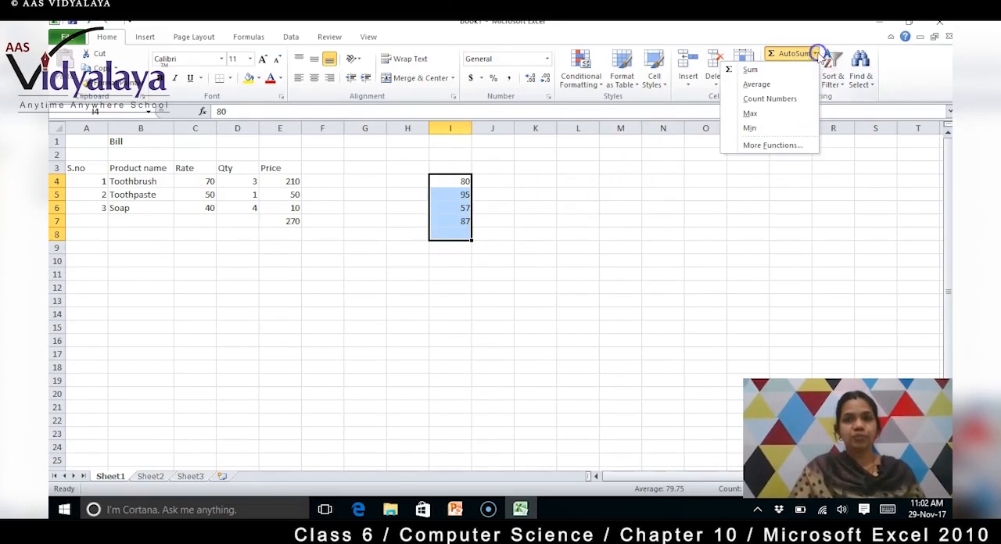
{"action": "left_click", "coordinate": [786, 85]}
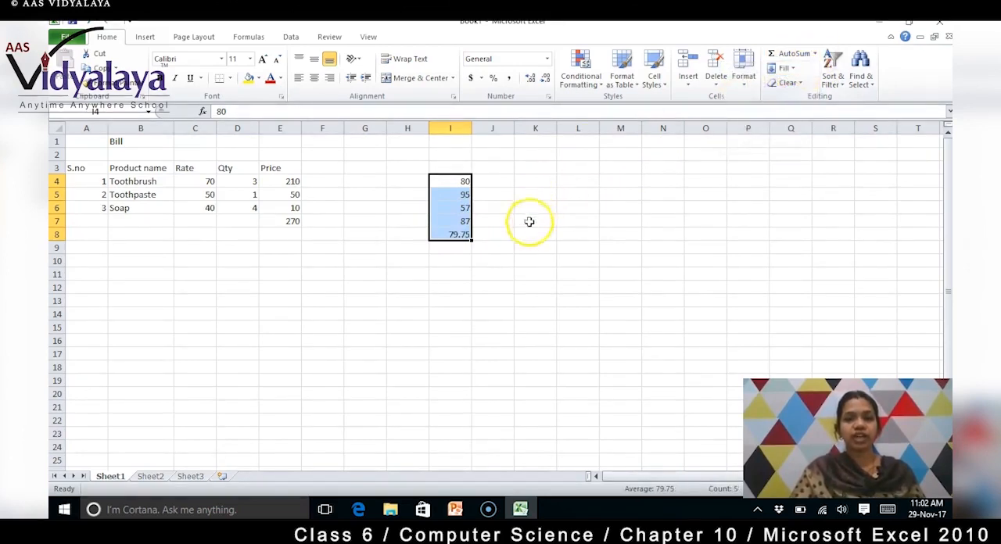
{"action": "left_click", "coordinate": [493, 236]}
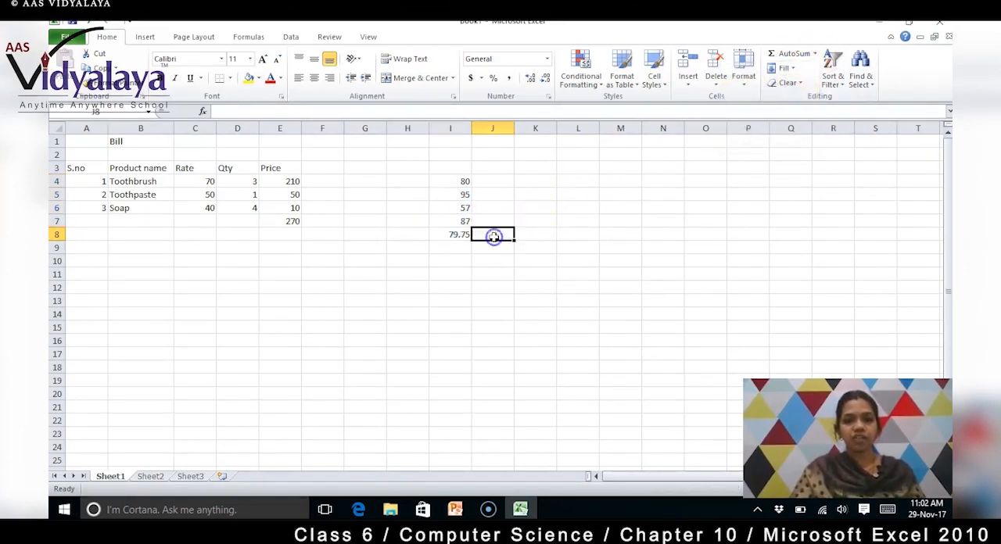
{"action": "left_click", "coordinate": [457, 235]}
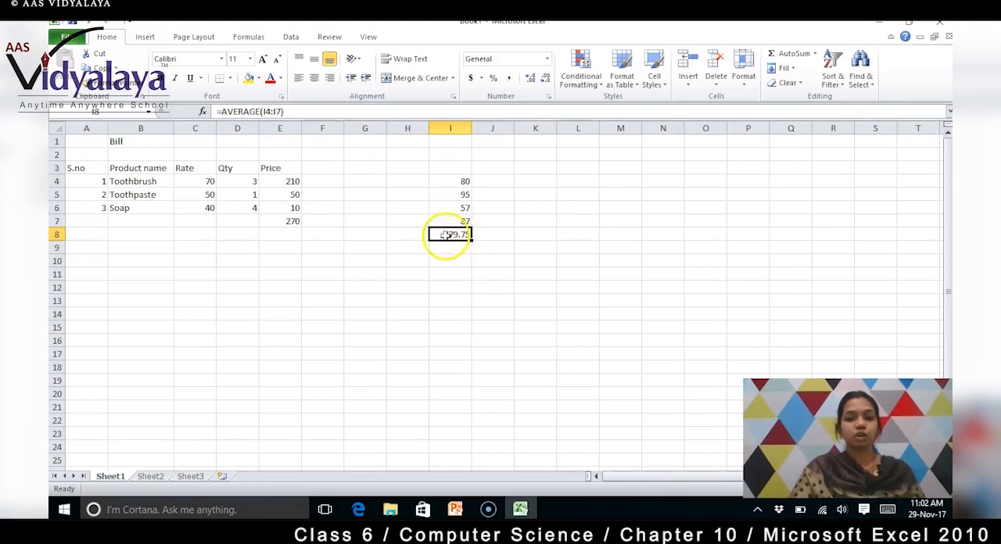
{"action": "left_click", "coordinate": [464, 251]}
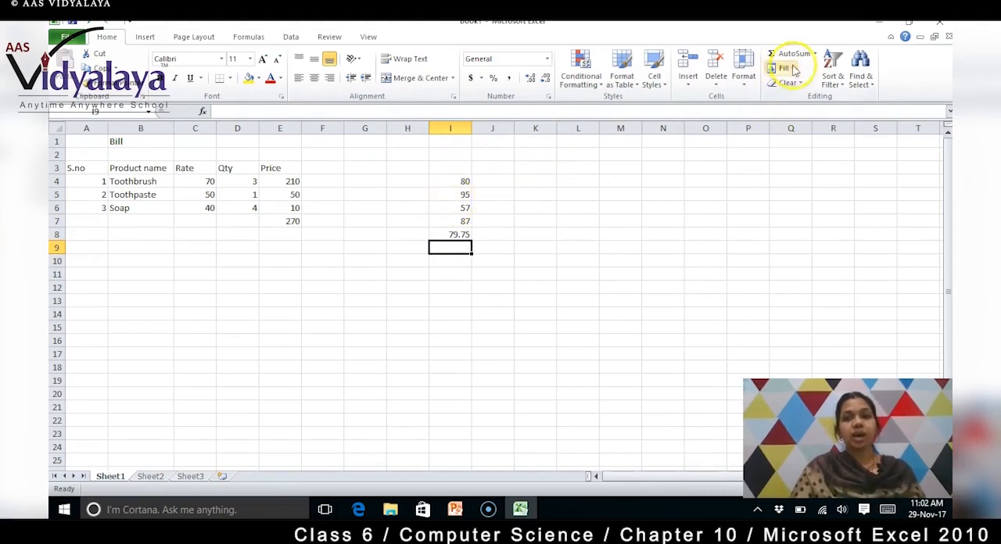
Step: Count the numbers in I4 to I8 with AutoSum's Count Numbers function, placing the result in I9, and check its formula
{"action": "left_click", "coordinate": [450, 181]}
{"action": "key", "text": "shift+Down"}
{"action": "key", "text": "shift+Down"}
{"action": "key", "text": "shift+Down"}
{"action": "key", "text": "shift+Down"}
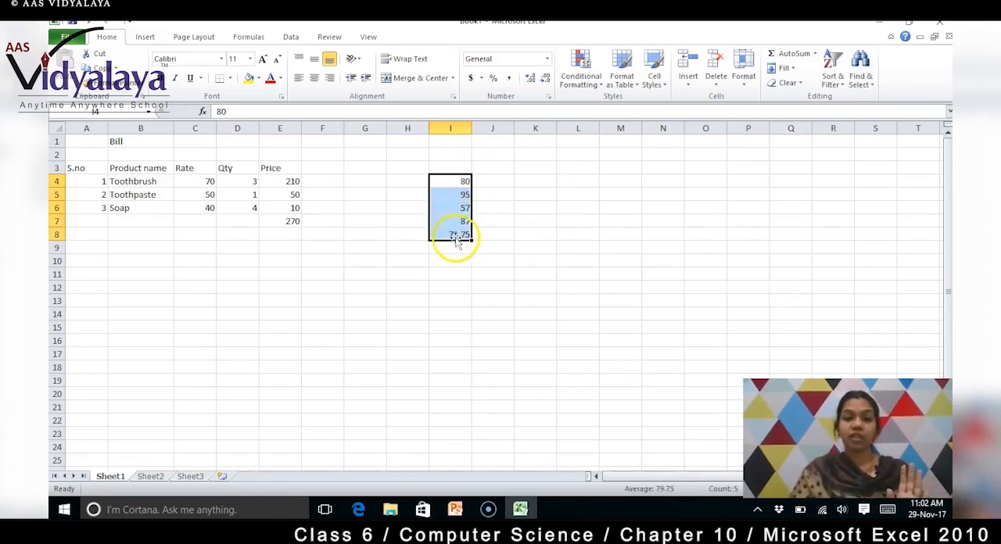
{"action": "left_click", "coordinate": [815, 54]}
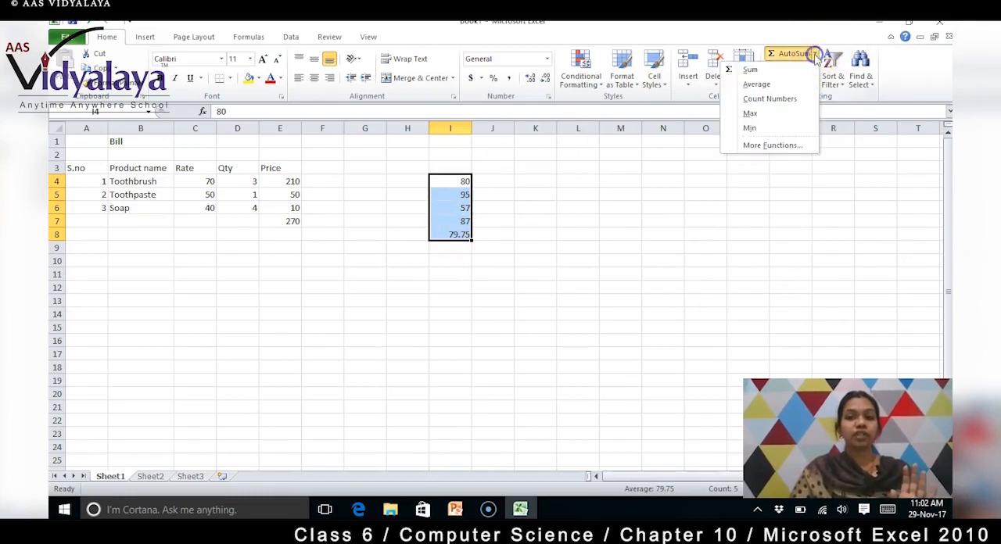
{"action": "left_click", "coordinate": [771, 99]}
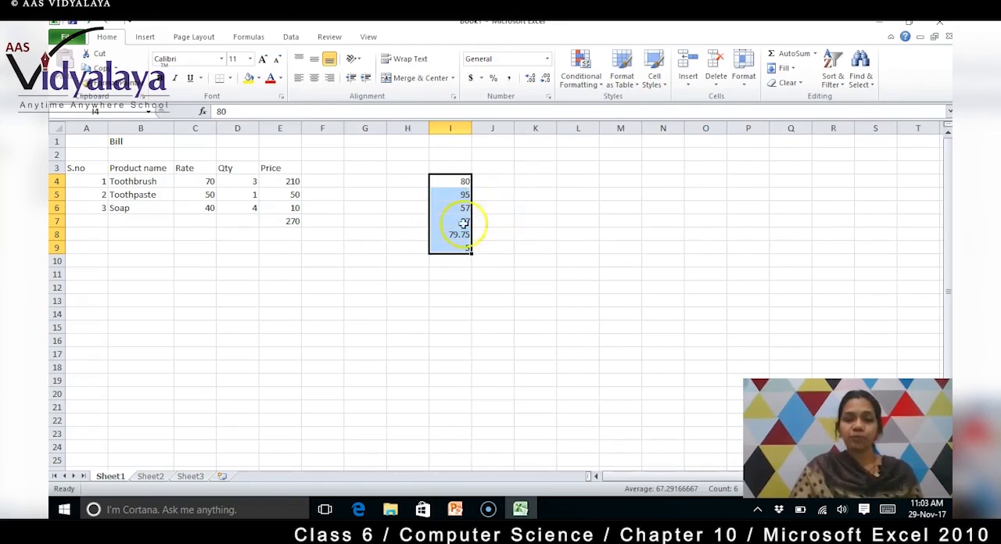
{"action": "left_click", "coordinate": [467, 248]}
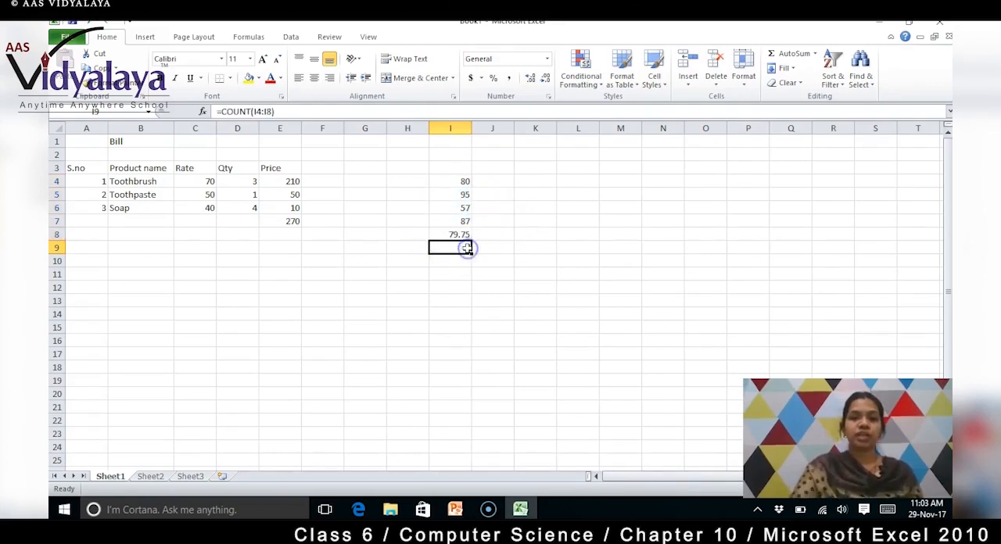
Step: Clear the count formula from cell I9
{"action": "key", "text": "Delete"}
{"action": "double_click", "coordinate": [443, 183]}
{"action": "left_click_drag", "start_coordinate": [444, 183], "coordinate": [442, 237]}
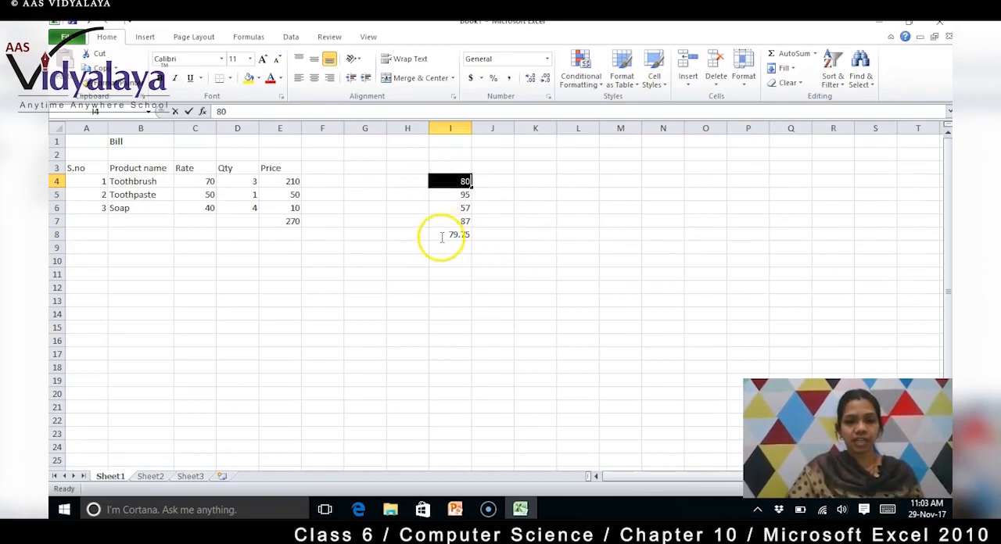
{"action": "left_click", "coordinate": [492, 169]}
{"action": "left_click", "coordinate": [439, 183]}
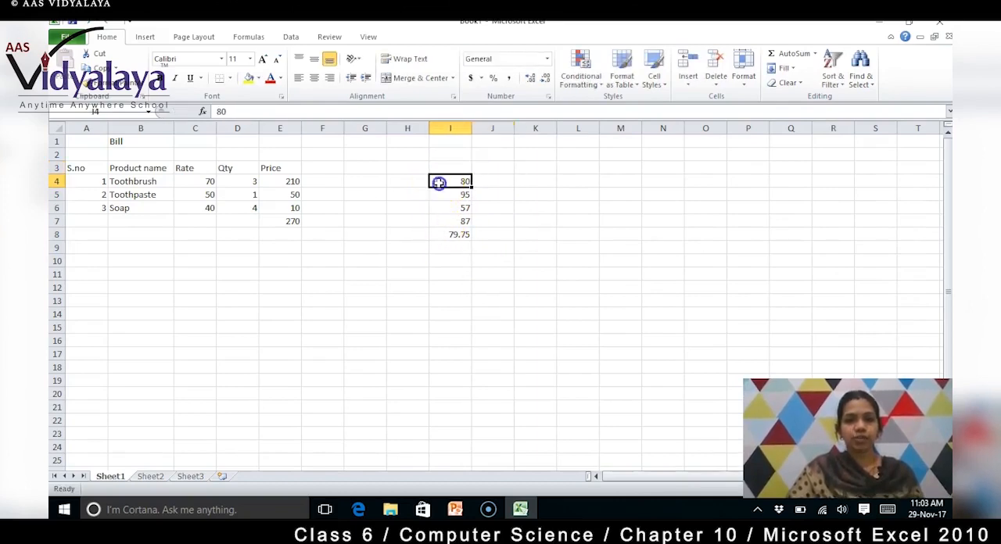
{"action": "double_click", "coordinate": [439, 183]}
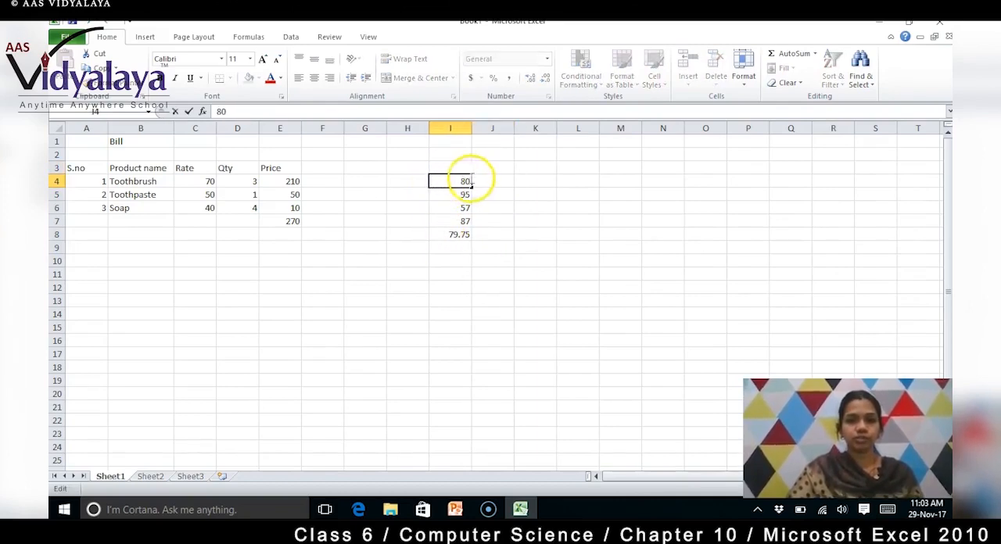
{"action": "key", "text": "Escape"}
Step: Select I4 to I9 and count its numbers with AutoSum's Count Numbers function, placing the result in the empty cell I9
{"action": "left_click_drag", "start_coordinate": [462, 186], "coordinate": [449, 244]}
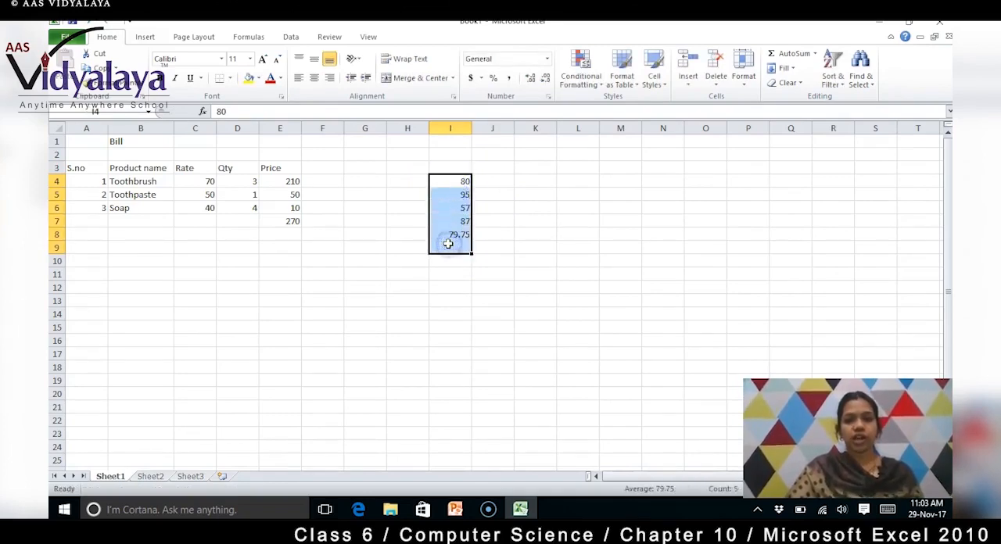
{"action": "left_click", "coordinate": [815, 54]}
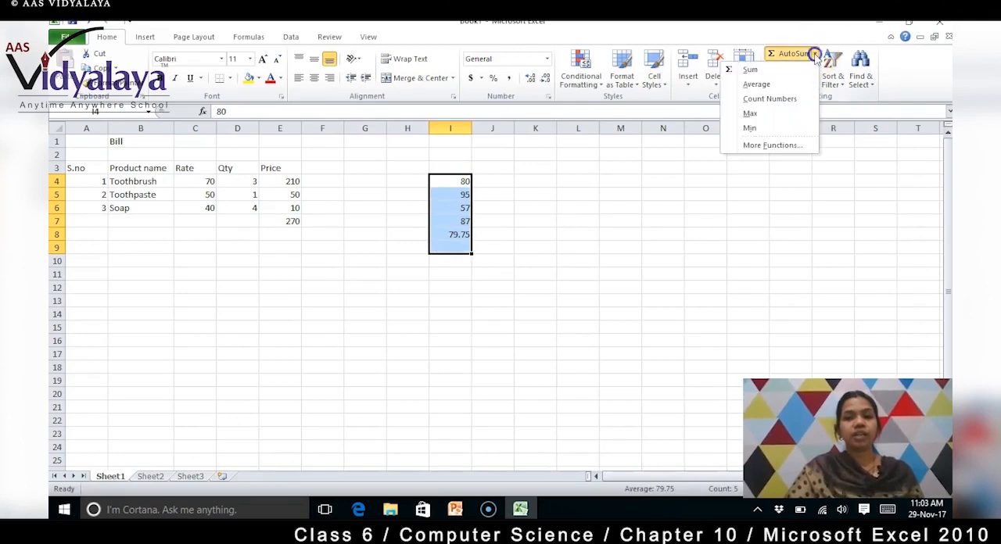
{"action": "left_click", "coordinate": [757, 98]}
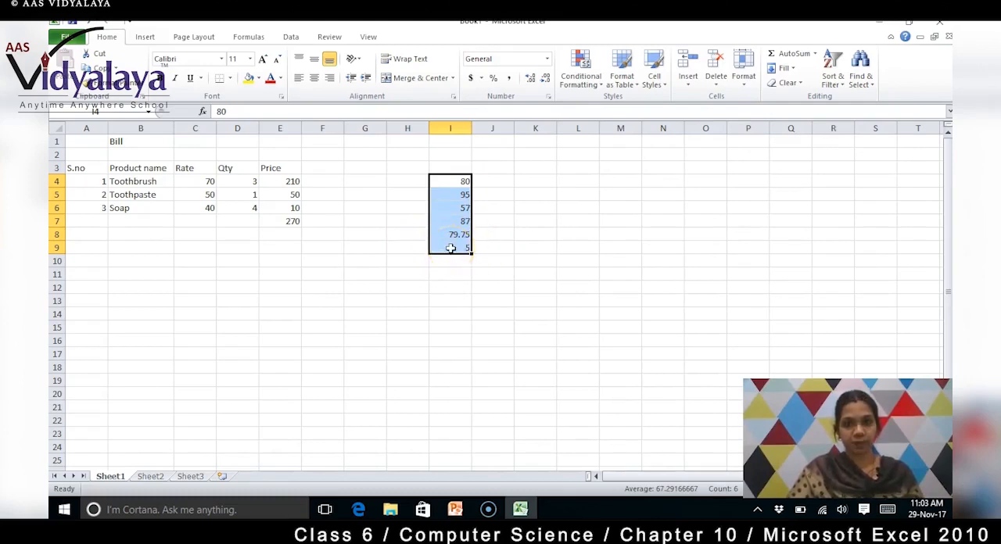
Step: Use AutoSum to place the Max of I4 to I9 in I10 and the Min of I4 to I10 in I11
{"action": "left_click", "coordinate": [816, 54]}
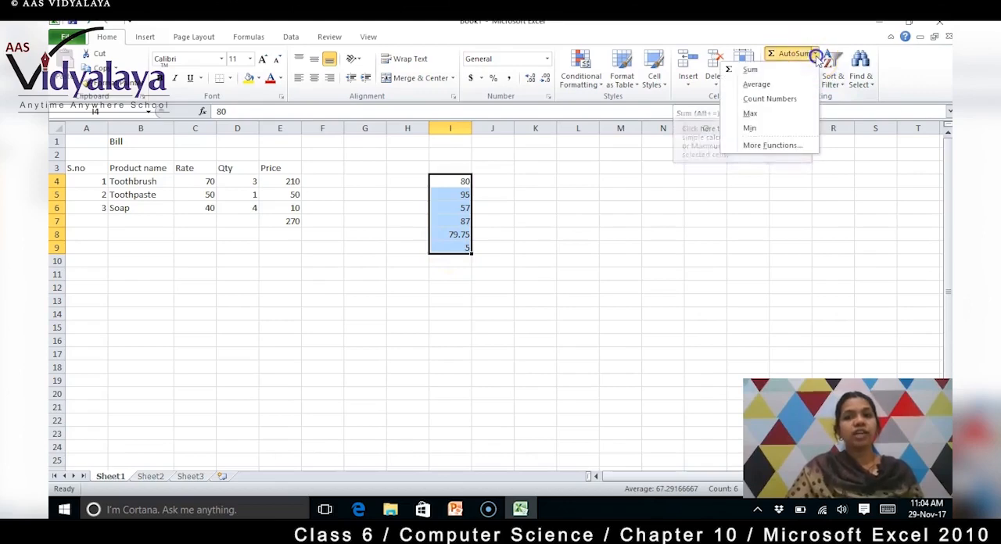
{"action": "left_click", "coordinate": [785, 116]}
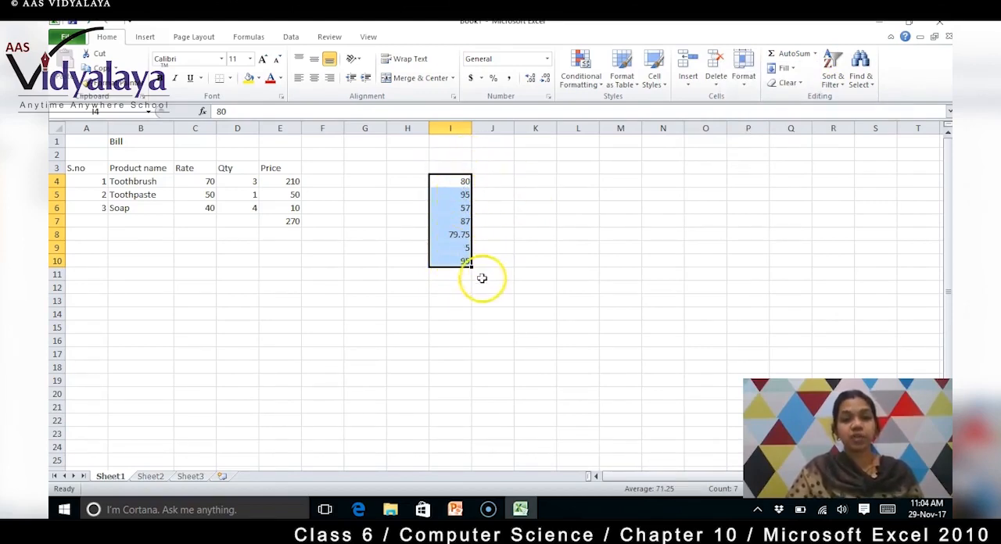
{"action": "left_click", "coordinate": [815, 55]}
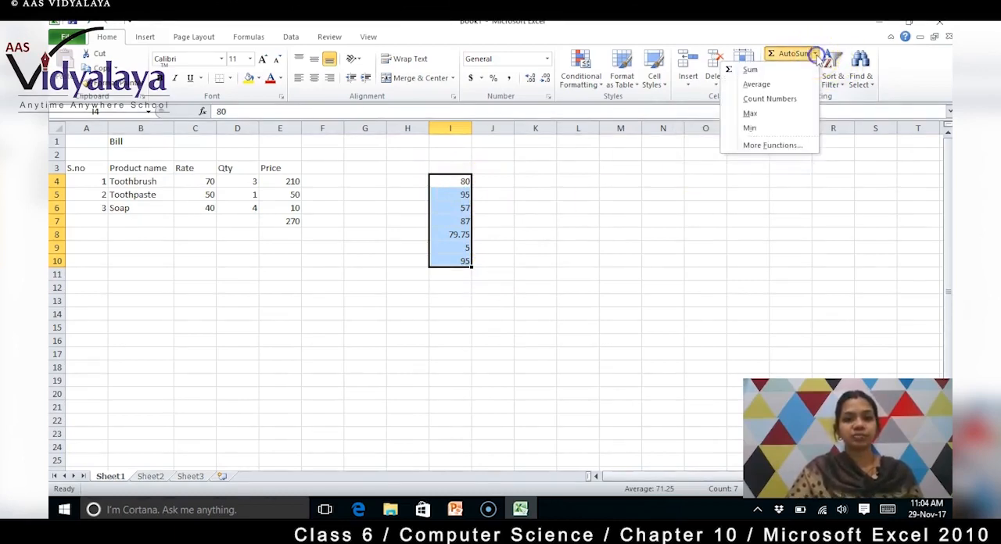
{"action": "left_click", "coordinate": [766, 129]}
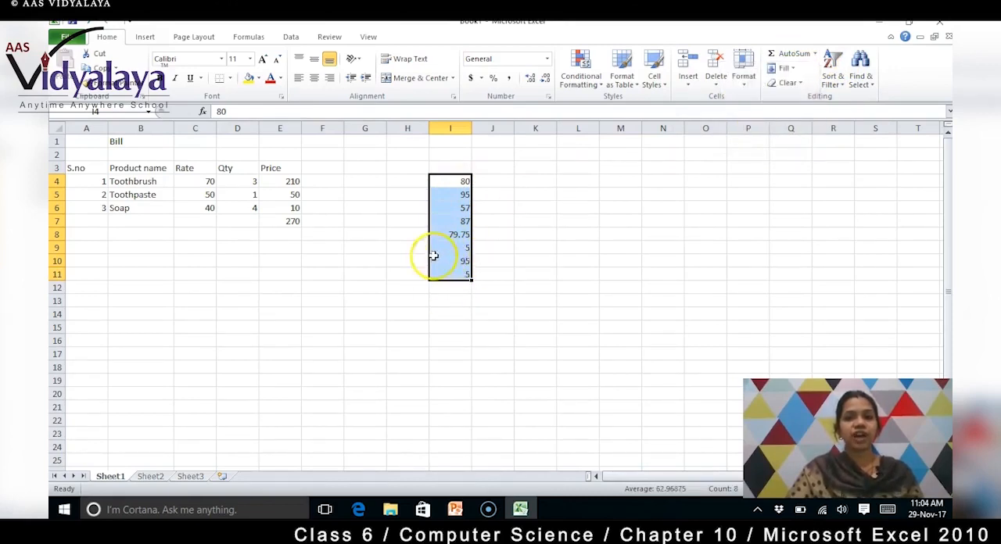
{"action": "left_click", "coordinate": [503, 301]}
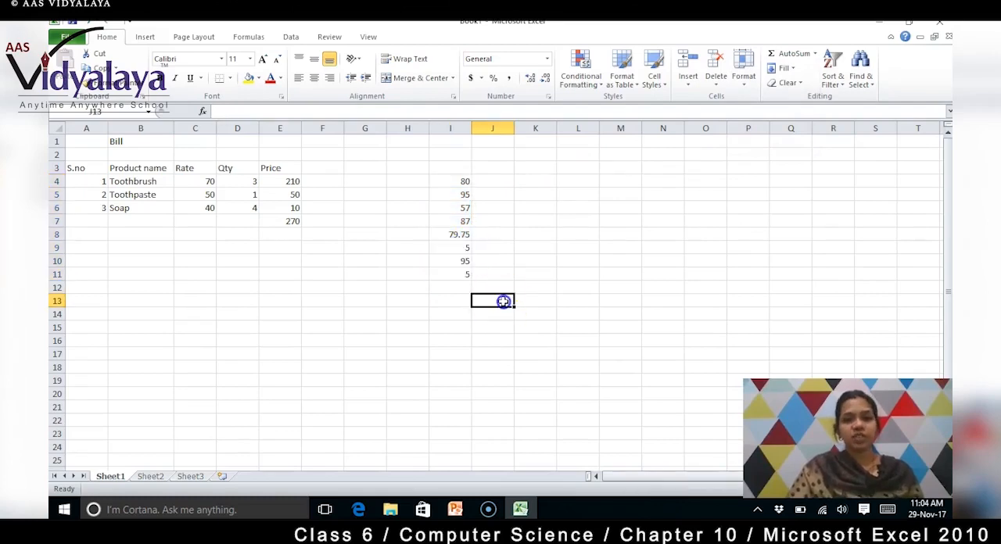